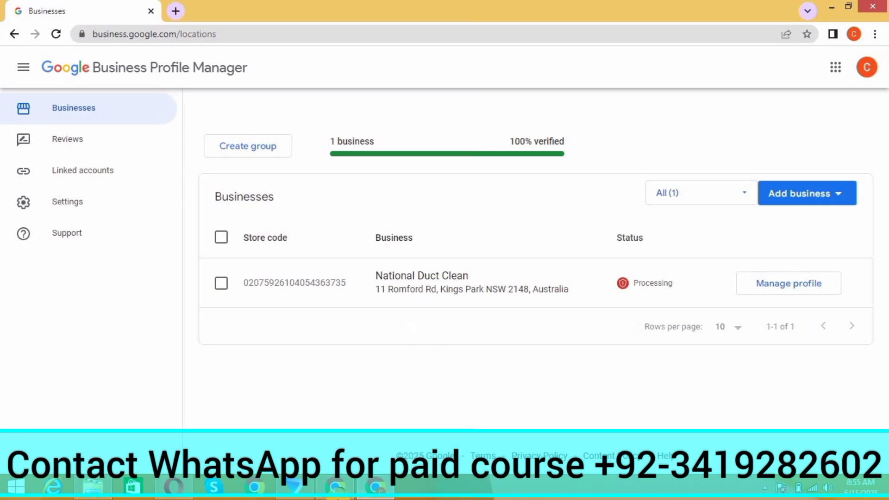
# - Switch to the browser window with the Google policy search and read the Business Name guideline under Ensure Accuracy
pyautogui.click(336, 487)
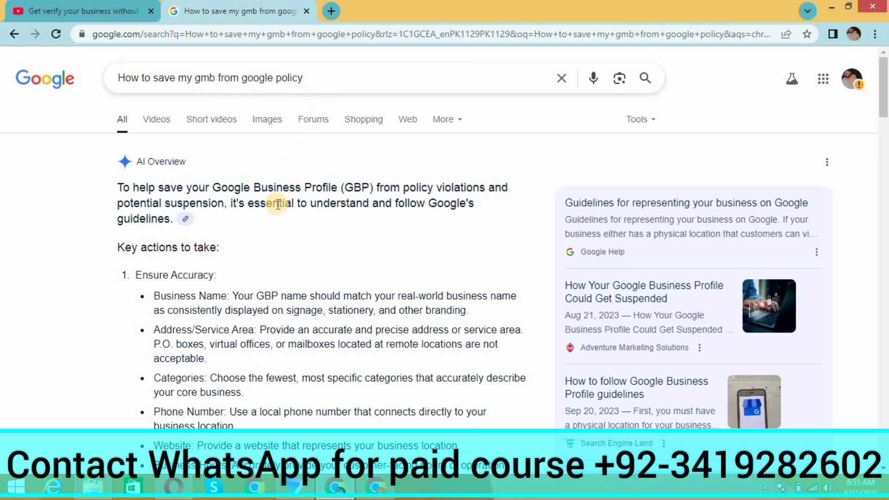
pyautogui.scroll(-3, 259, 206)
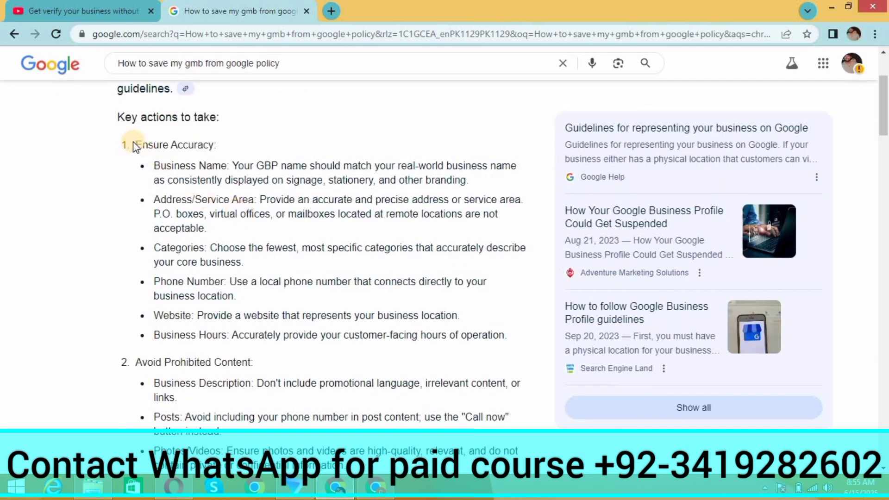
pyautogui.moveTo(141, 160); pyautogui.dragTo(109, 301)
pyautogui.click(110, 302)
pyautogui.moveTo(231, 165); pyautogui.dragTo(308, 180)
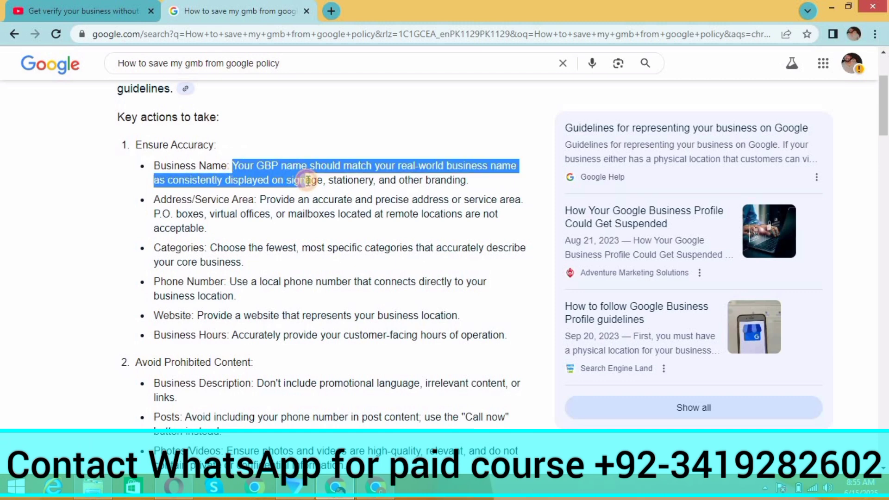
pyautogui.click(318, 114)
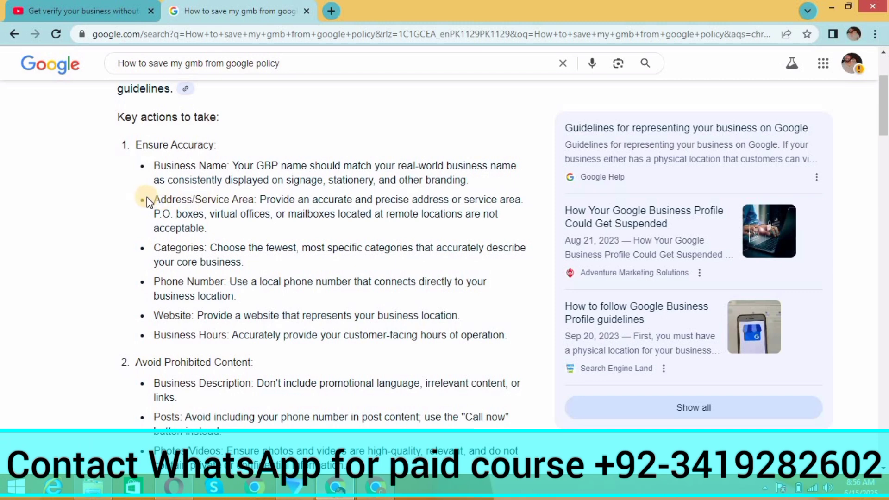
# - Read the Address/Service Area guideline, highlighting the rule on P.O. boxes, virtual offices and remote mailboxes
pyautogui.moveTo(154, 200); pyautogui.dragTo(524, 197)
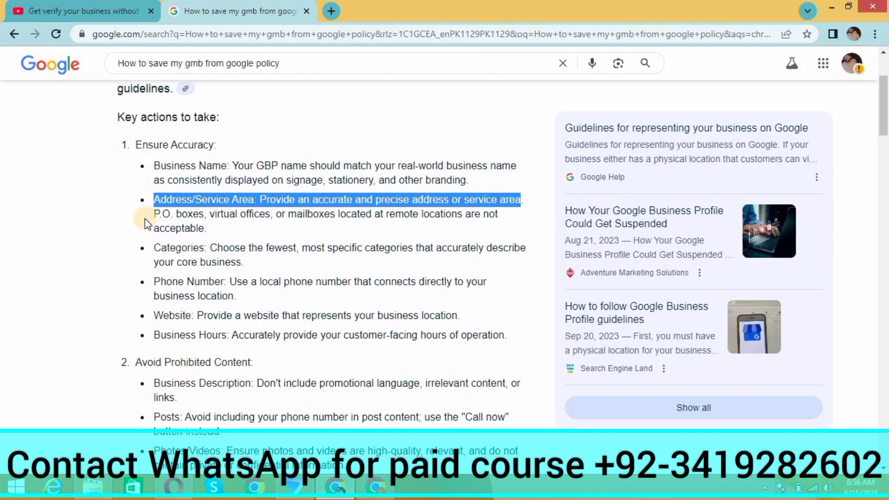
pyautogui.moveTo(144, 218); pyautogui.dragTo(240, 225)
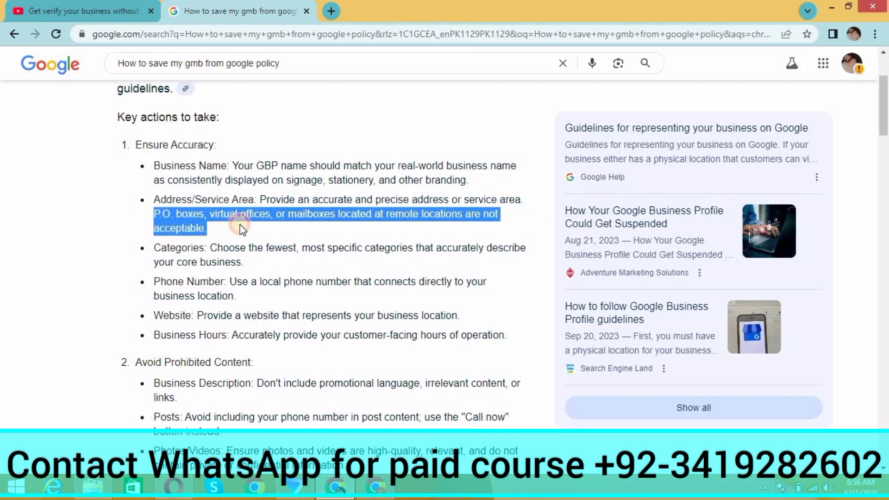
pyautogui.click(285, 221)
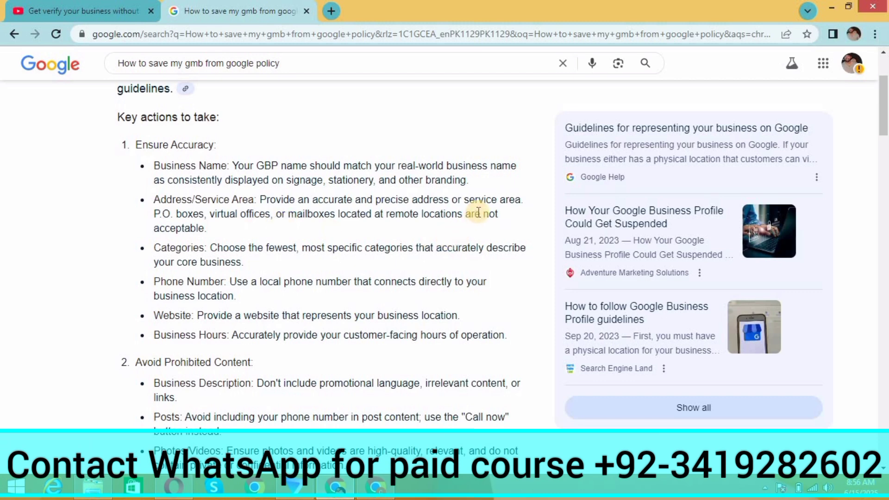
pyautogui.moveTo(469, 217); pyautogui.dragTo(433, 226)
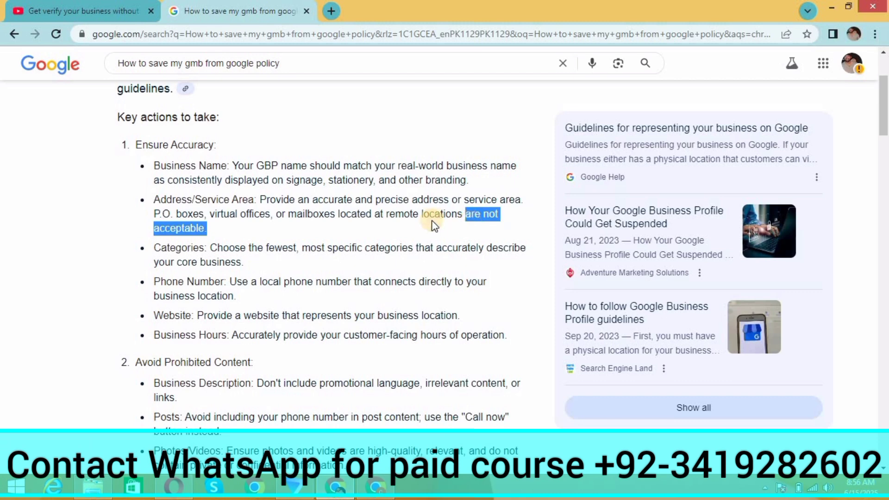
pyautogui.moveTo(148, 215); pyautogui.dragTo(209, 217)
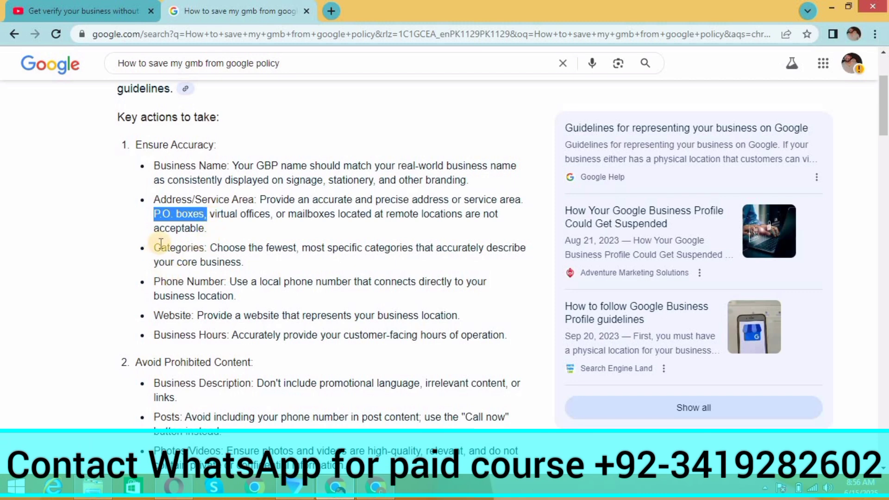
# - Read the Categories and Phone Number guidelines, highlighting the text of each
pyautogui.moveTo(154, 247); pyautogui.dragTo(242, 262)
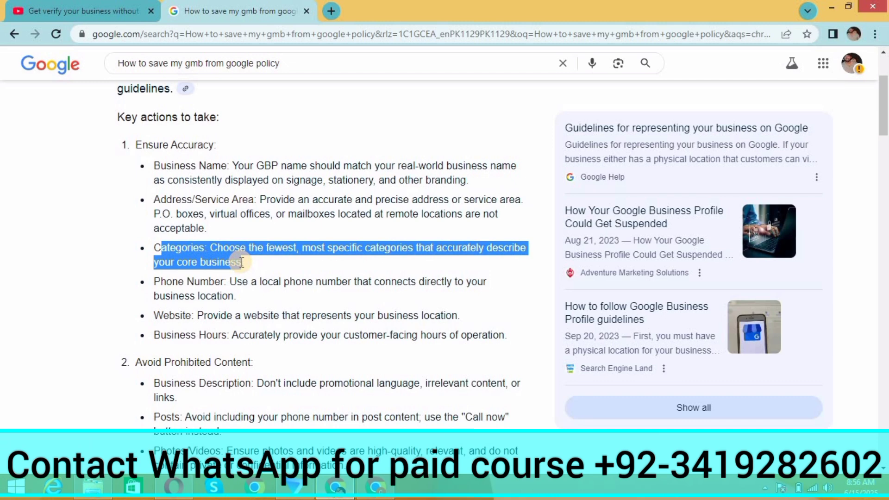
pyautogui.click(131, 248)
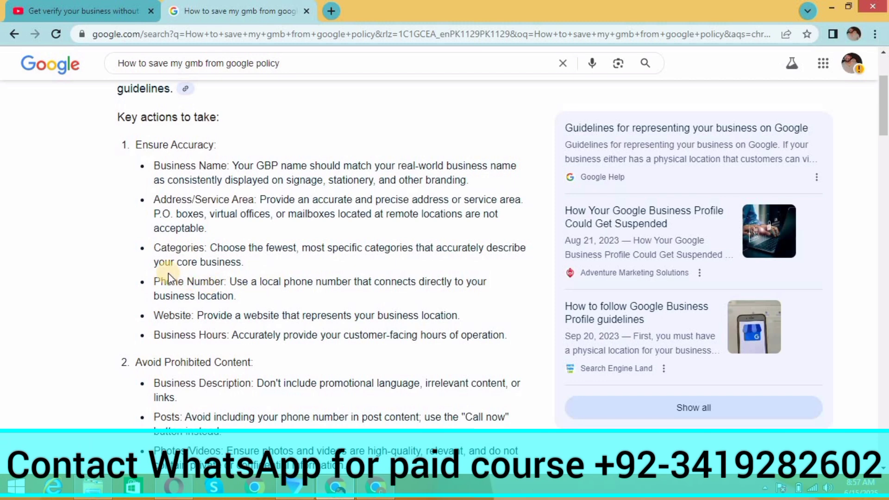
pyautogui.moveTo(154, 281); pyautogui.dragTo(205, 288)
pyautogui.tripleClick(278, 290)
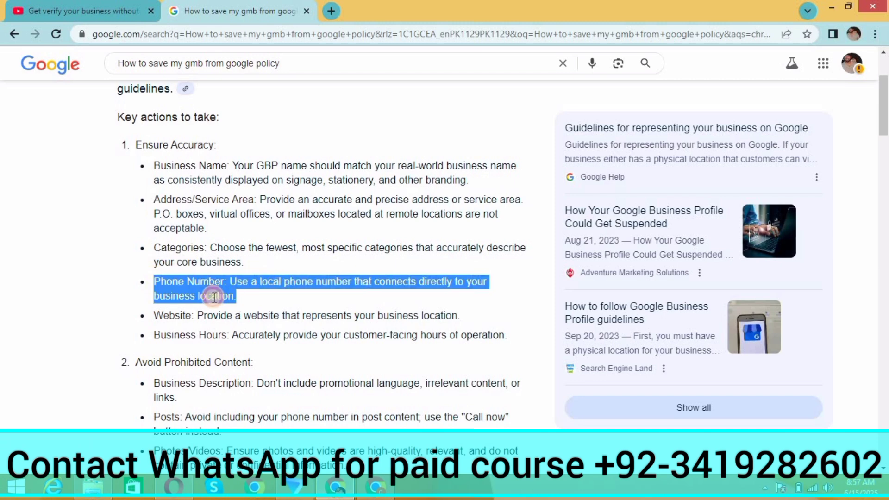
pyautogui.click(225, 298)
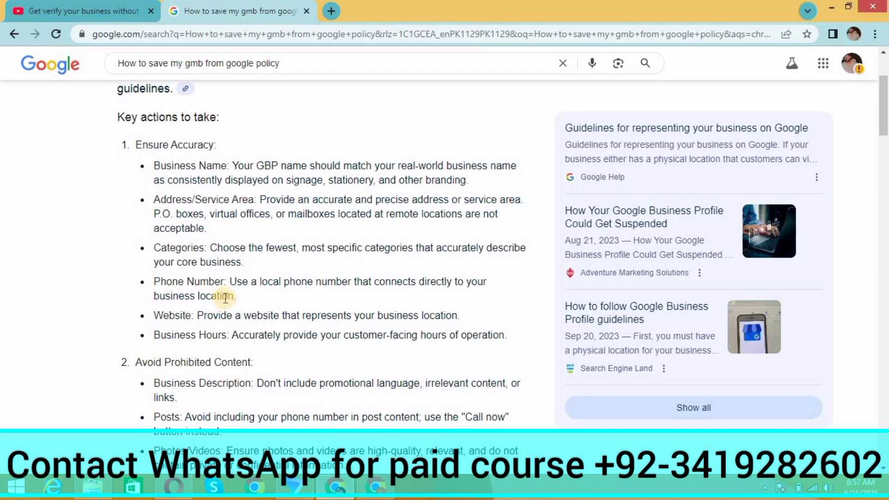
pyautogui.moveTo(223, 297); pyautogui.dragTo(159, 295)
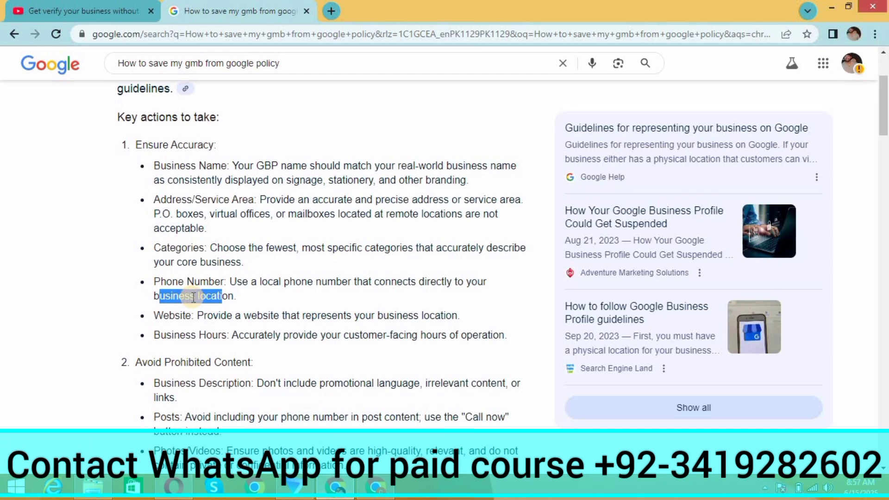
# - Search Google for "ca area codes" in a new tab and examine the common area codes in the overview
pyautogui.click(331, 11)
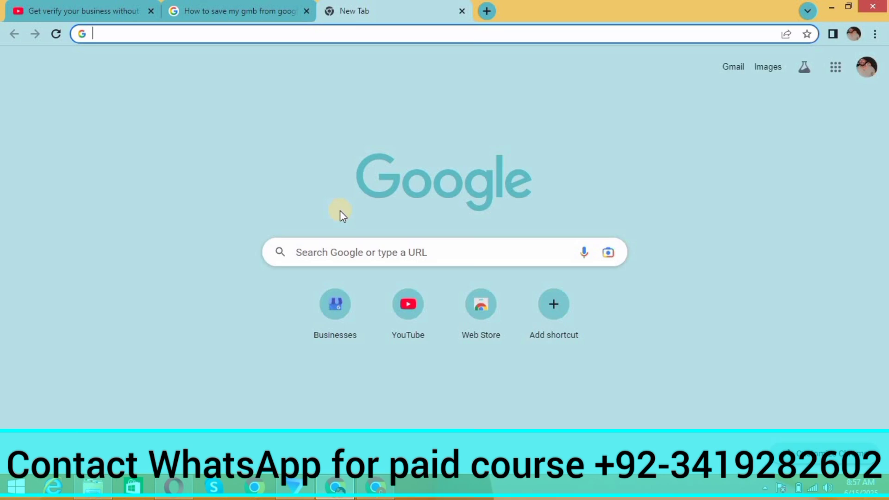
pyautogui.write('CA ')
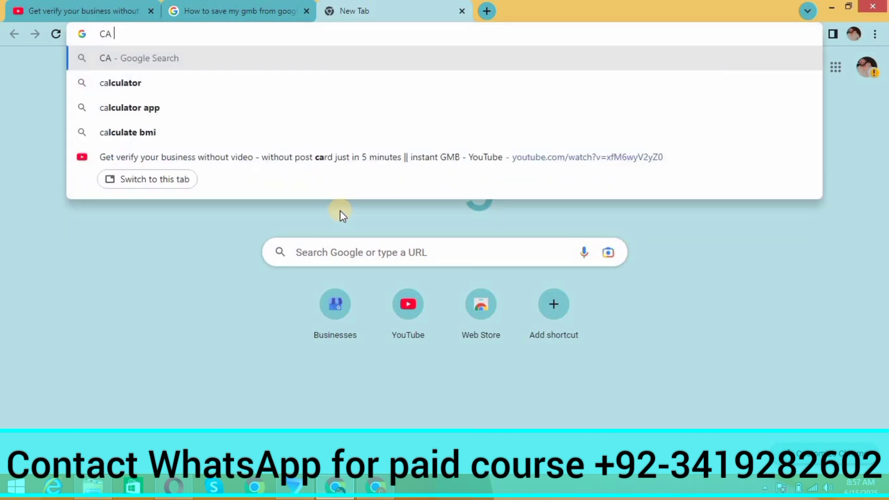
pyautogui.write('area')
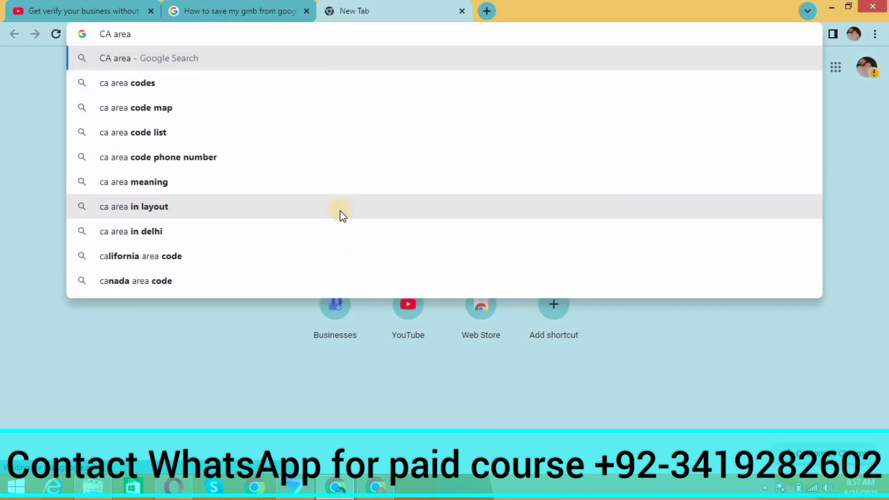
pyautogui.click(107, 92)
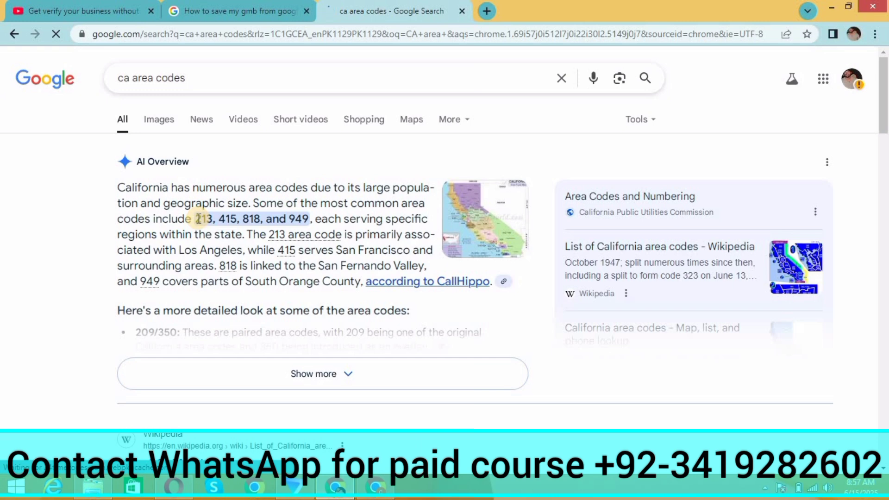
pyautogui.moveTo(199, 219); pyautogui.dragTo(206, 219)
pyautogui.moveTo(213, 216)
pyautogui.mouseDown()
pyautogui.moveTo(302, 210)
pyautogui.moveTo(204, 211)
pyautogui.moveTo(200, 219)
pyautogui.mouseUp()
pyautogui.click(222, 219)
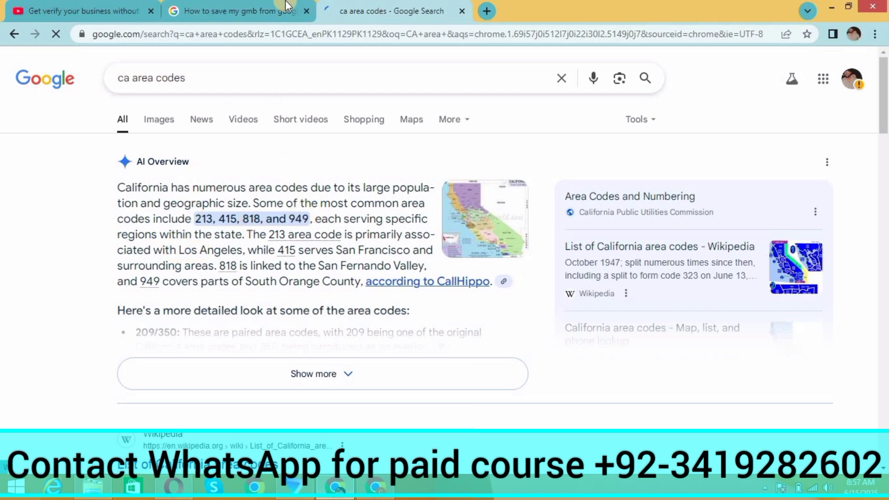
pyautogui.hotkey('ctrl', 'shift', 'Tab')
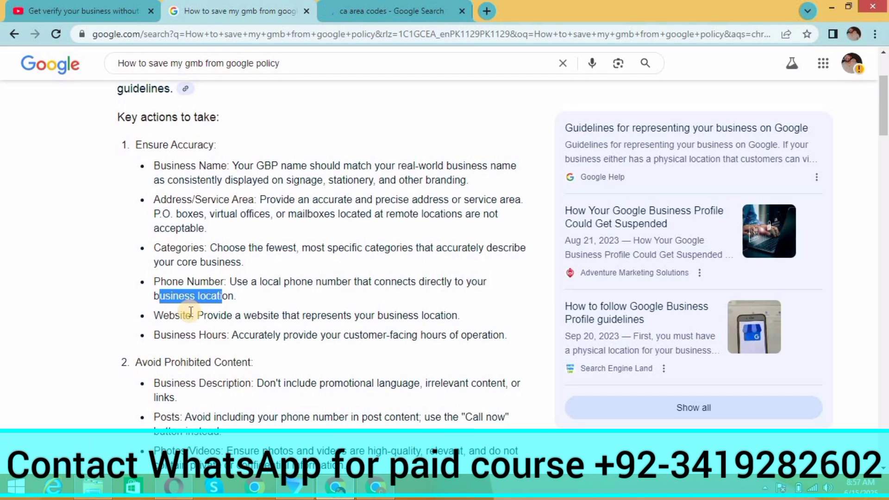
pyautogui.hotkey('ctrl', 'Tab')
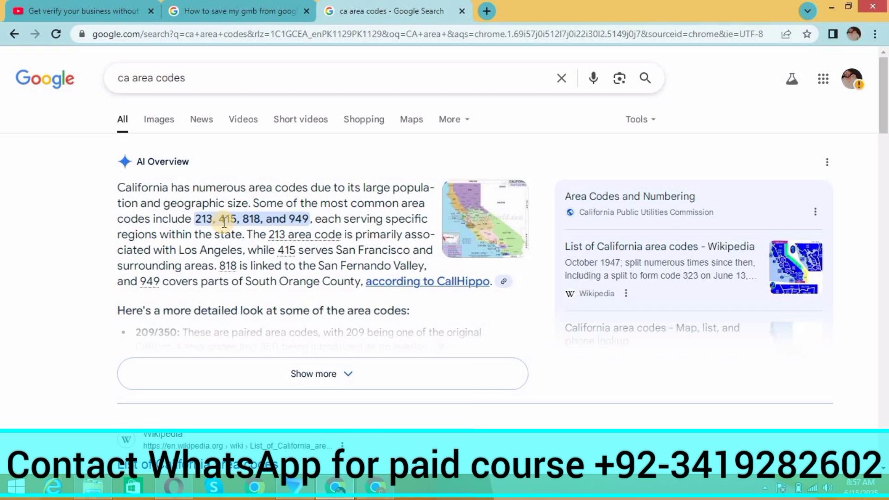
# - Return to the policy search results and read the Website guideline under Ensure Accuracy
pyautogui.click(199, 8)
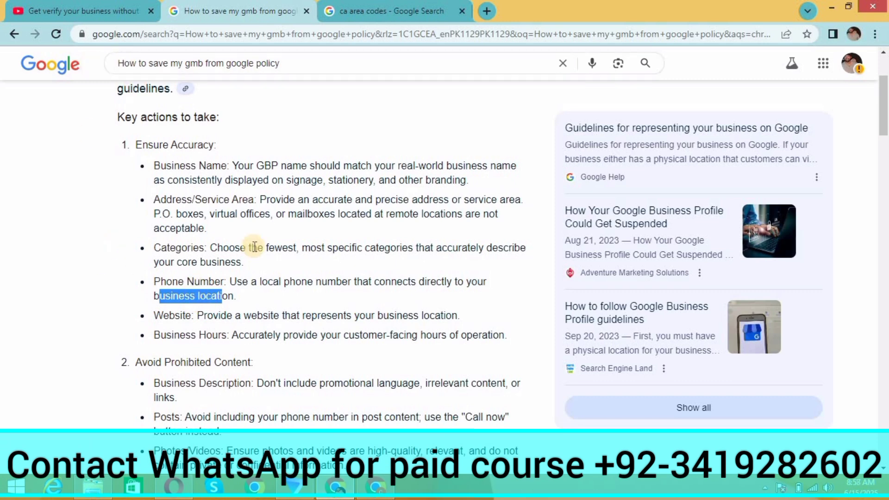
pyautogui.click(186, 315)
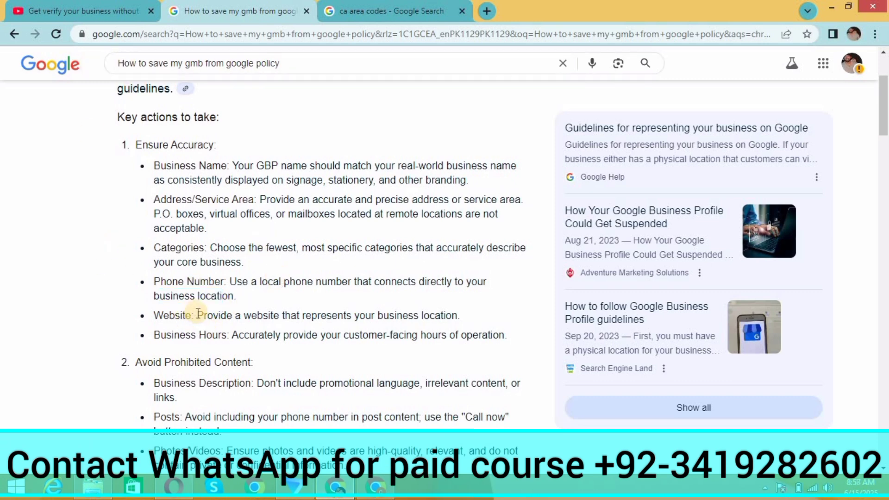
pyautogui.moveTo(207, 316); pyautogui.dragTo(274, 316)
pyautogui.moveTo(388, 314); pyautogui.dragTo(466, 323)
pyautogui.click(467, 323)
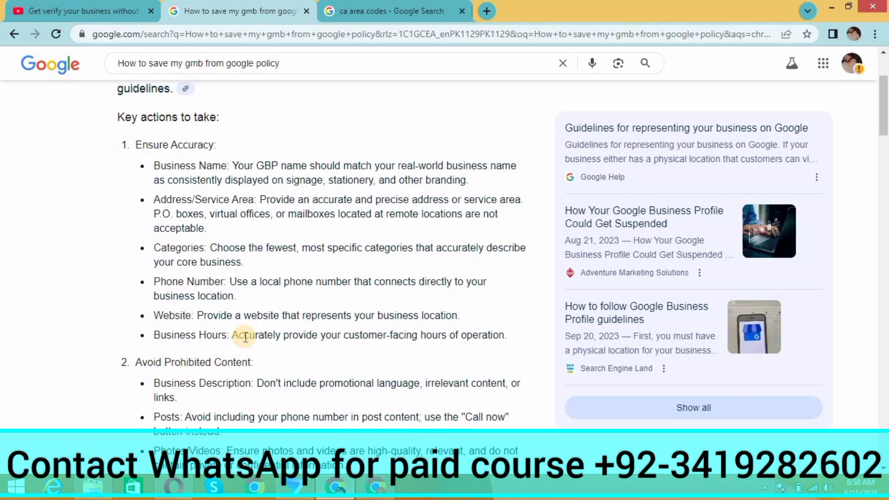
# - Read the Posts guideline under Avoid Prohibited Content, highlighting the phone number rule and the "Call now" wording
pyautogui.scroll(-3, 245, 337)
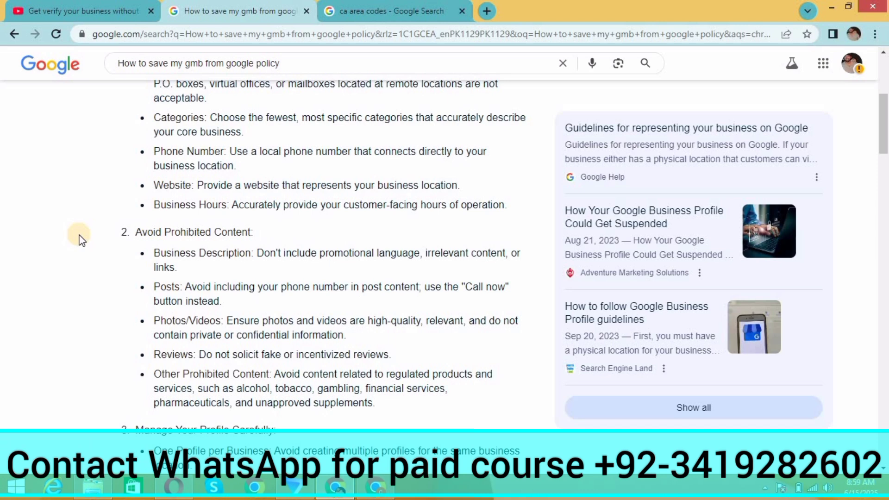
pyautogui.doubleClick(192, 287)
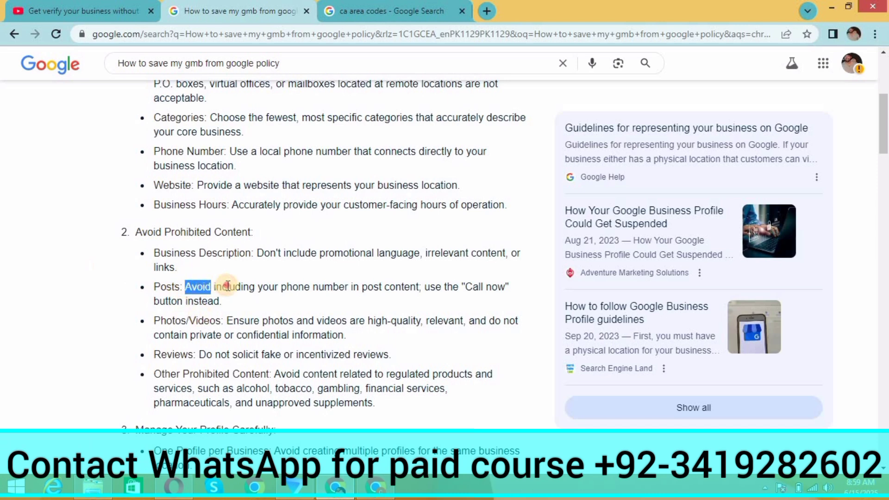
pyautogui.moveTo(227, 286); pyautogui.dragTo(423, 289)
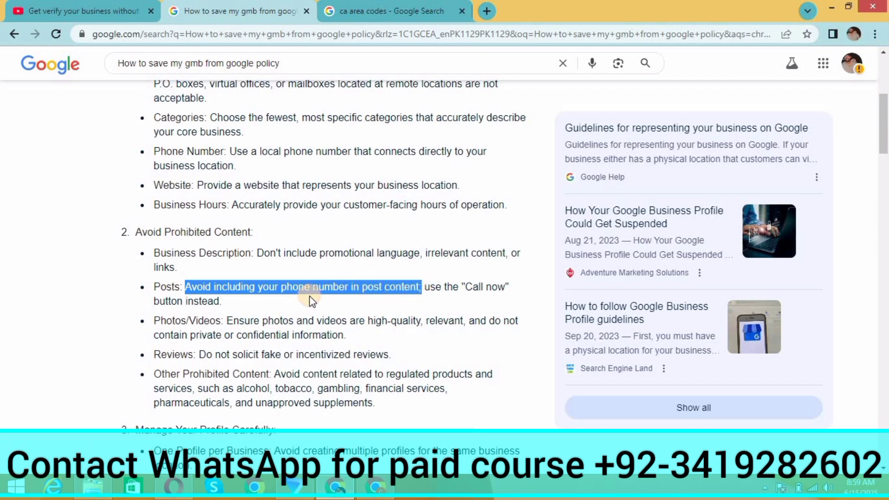
pyautogui.tripleClick(287, 286)
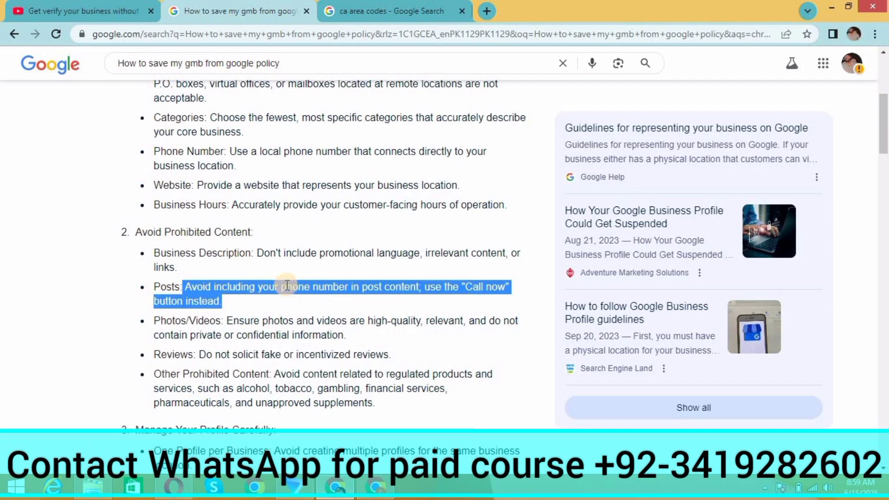
pyautogui.click(287, 286)
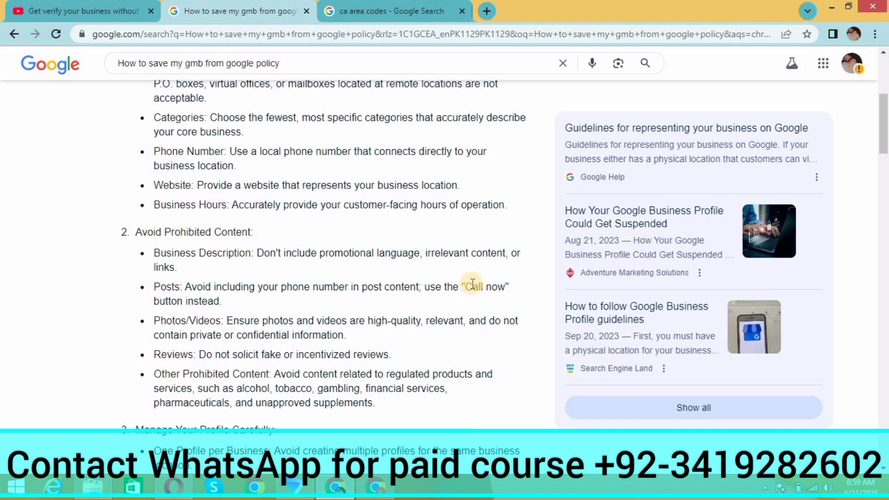
pyautogui.moveTo(461, 286); pyautogui.dragTo(497, 291)
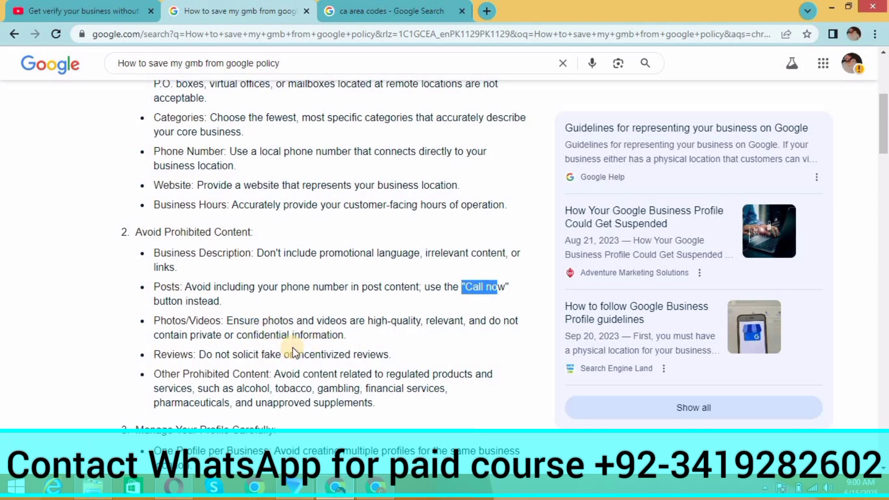
# - Review the Manage Your Profile Carefully section and the "If Your GMB is Suspended" instructions, highlighting the latter's heading
pyautogui.scroll(-3, 292, 343)
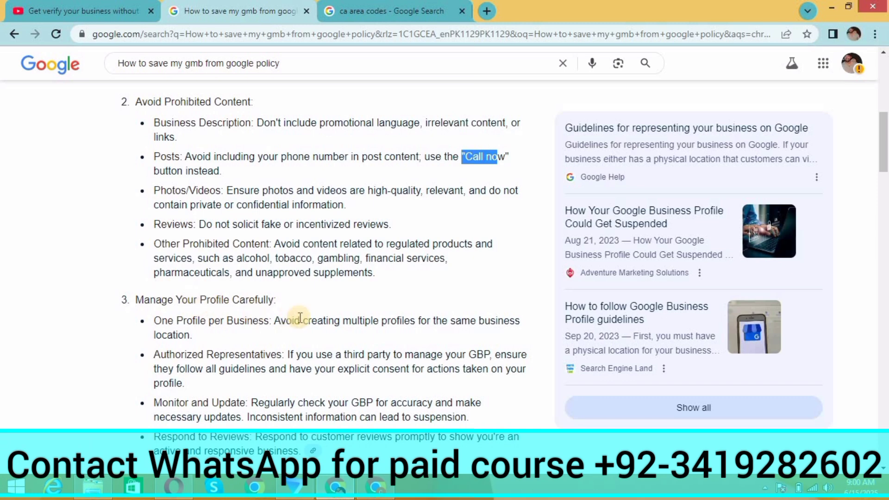
pyautogui.scroll(-4, 174, 320)
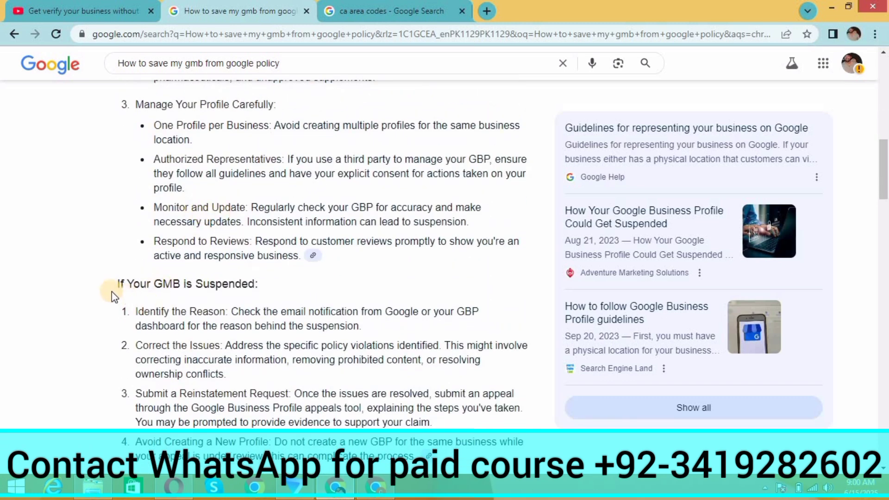
pyautogui.moveTo(112, 284); pyautogui.dragTo(261, 287)
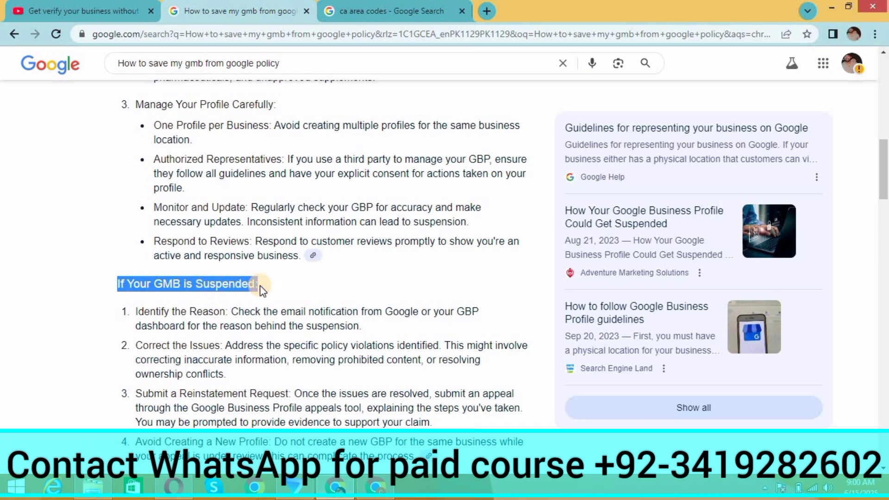
pyautogui.scroll(-3, 194, 314)
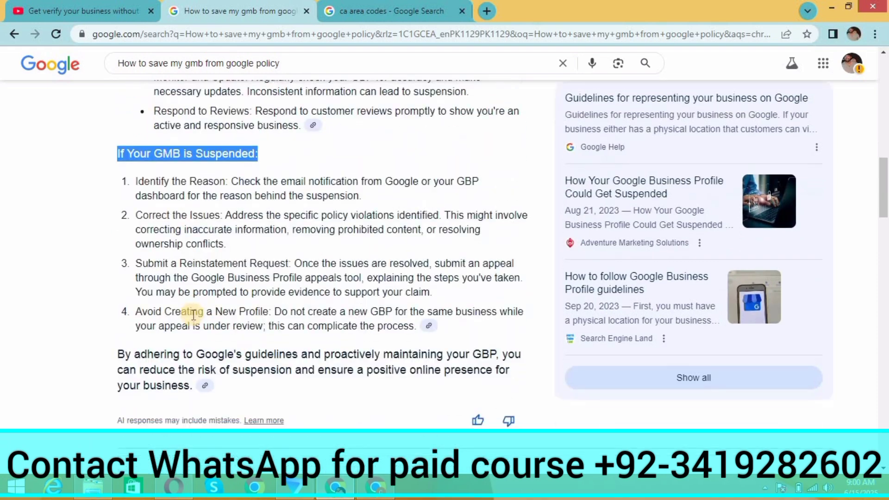
pyautogui.scroll(-4, 194, 314)
pyautogui.scroll(6, 223, 232)
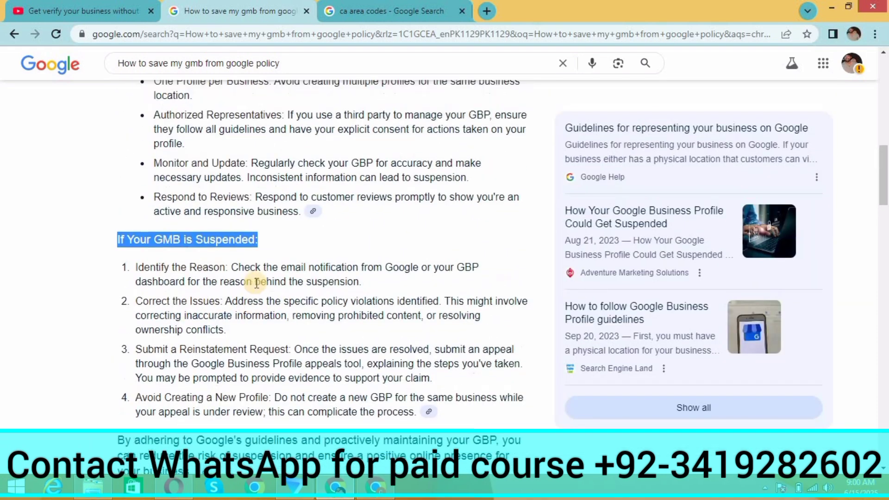
pyautogui.scroll(10, 253, 280)
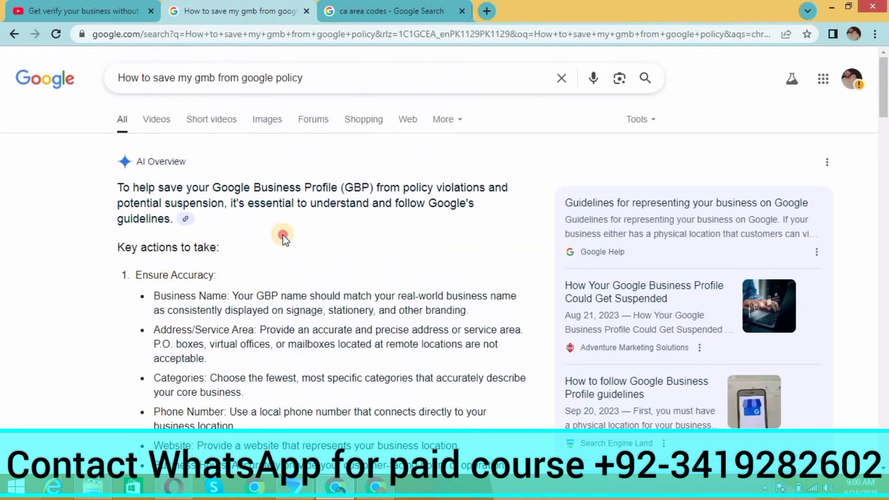
pyautogui.click(283, 235)
pyautogui.click(159, 79)
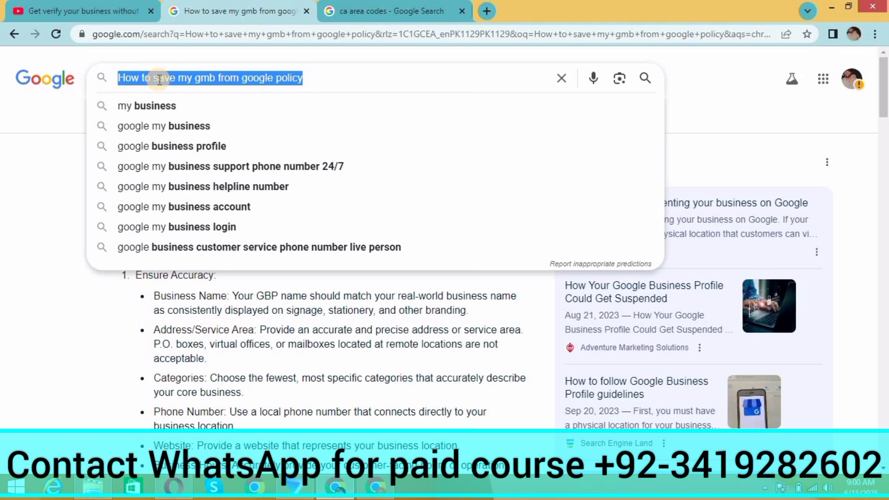
pyautogui.click(27, 188)
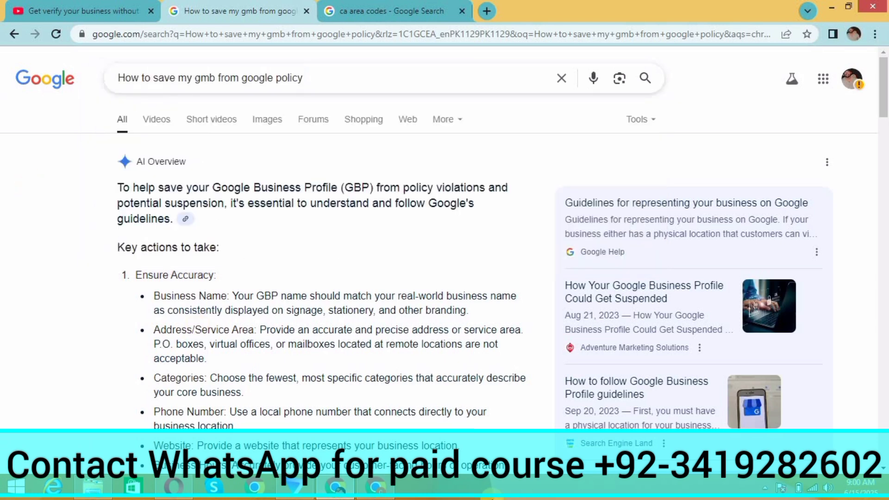
# - Switch to the Google Business Profile Manager window and start adding a single business
pyautogui.click(387, 488)
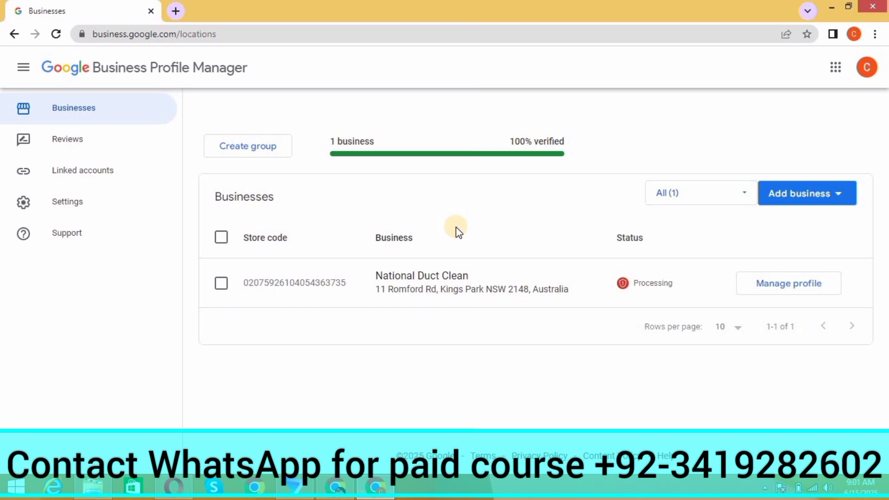
pyautogui.click(812, 197)
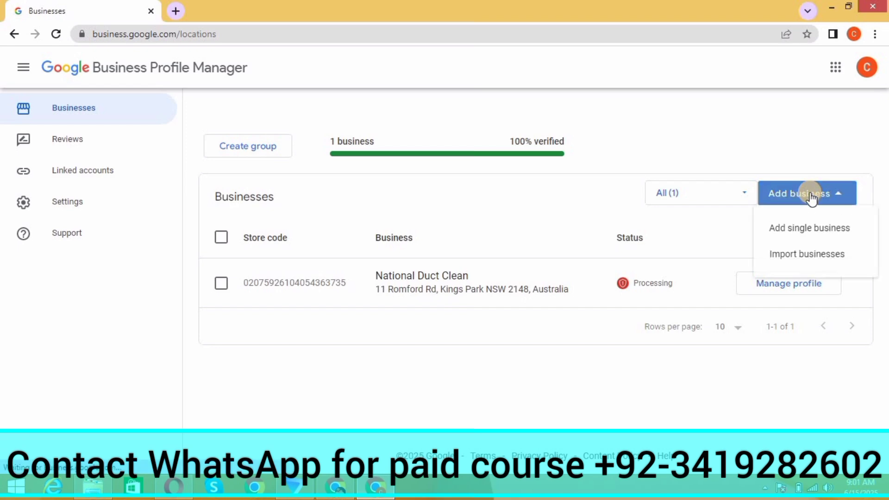
pyautogui.click(796, 227)
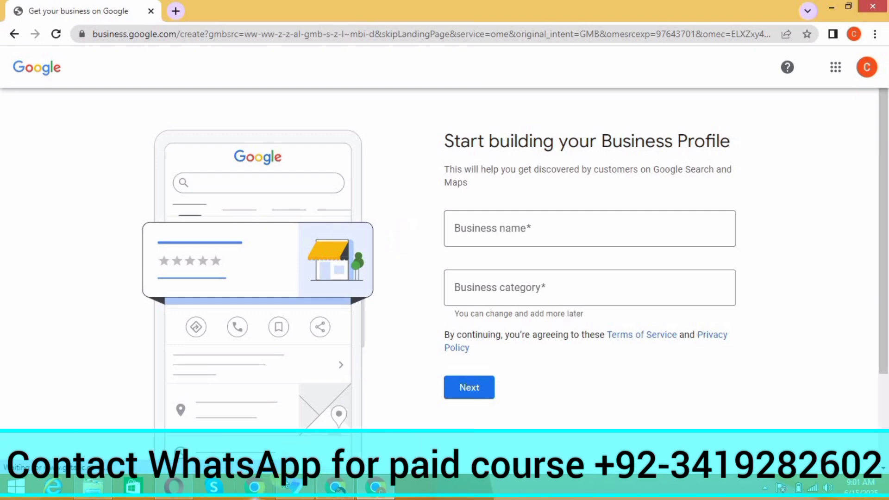
# - Enter "Royal Sweats and backer" as the business name for the new profile
pyautogui.click(495, 231)
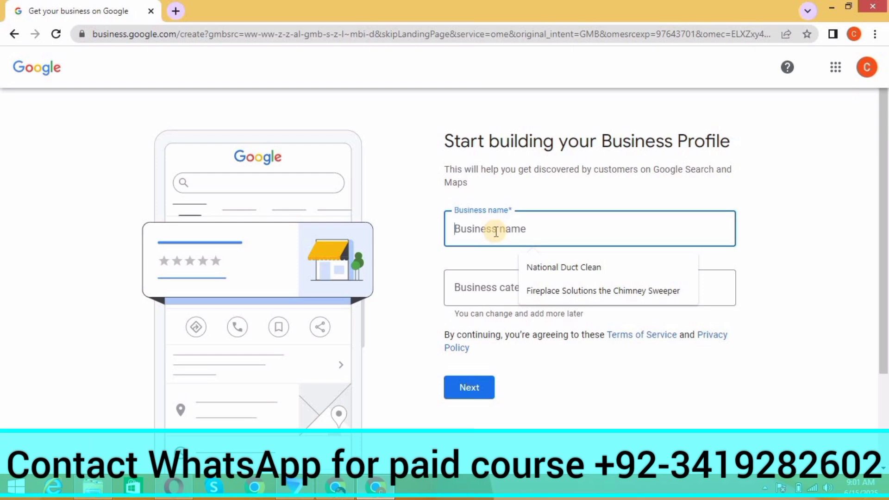
pyautogui.write('Royal')
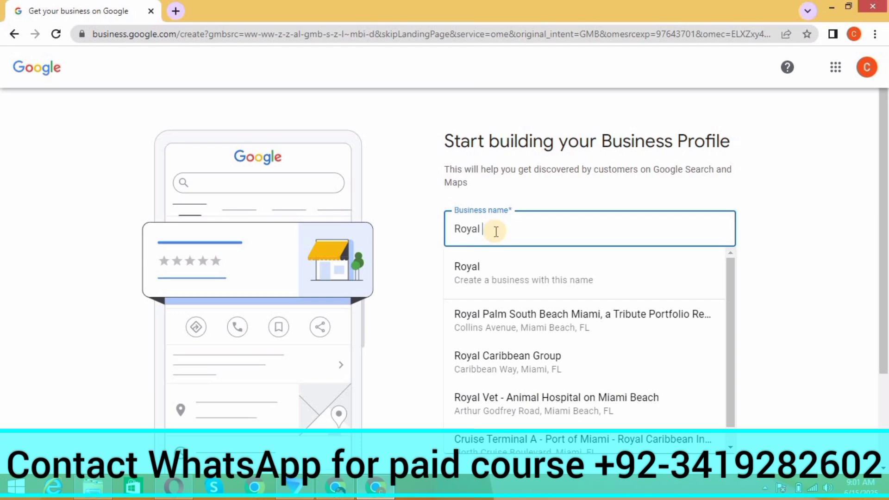
pyautogui.write(' Sweat')
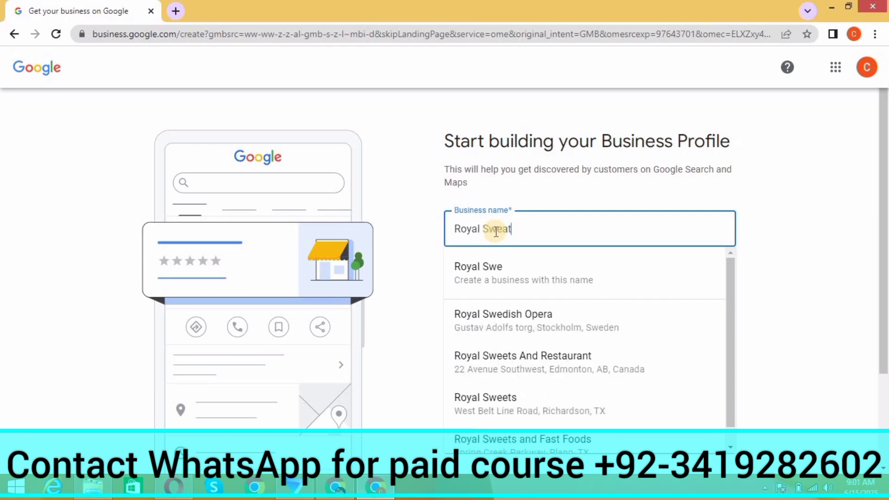
pyautogui.write('s ')
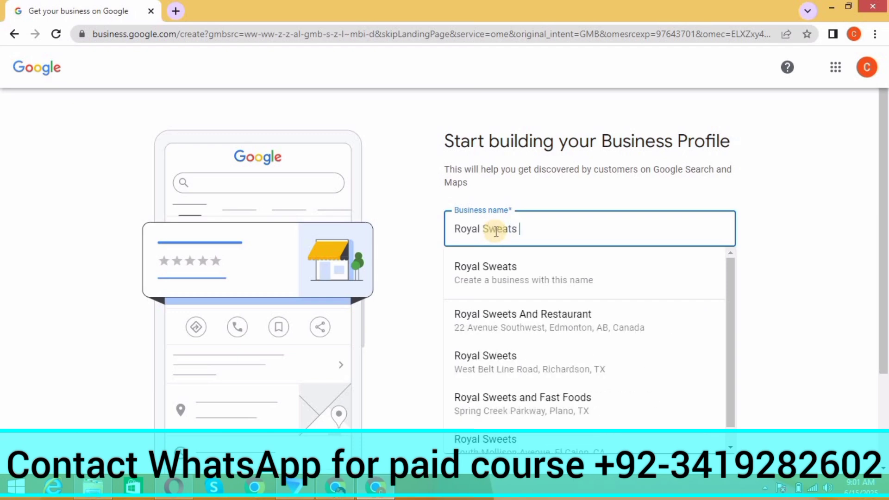
pyautogui.write('and')
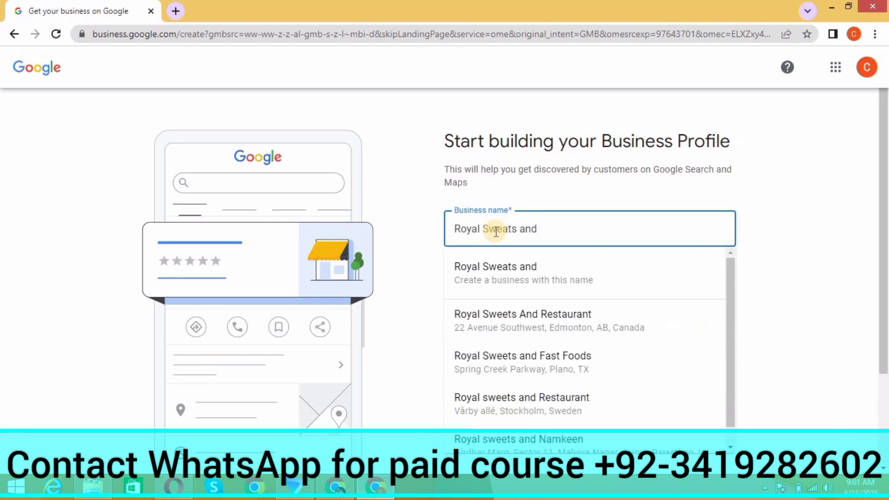
pyautogui.write(' backer')
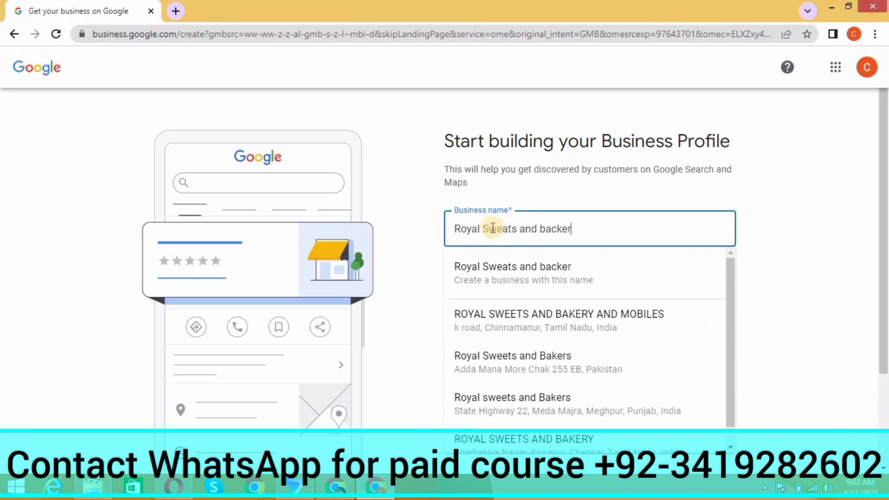
# - Capitalise the business name as "Royal Sweats And Backer" and choose to create a business with this name
pyautogui.click(546, 229)
pyautogui.press('BackSpace')
pyautogui.write('B')
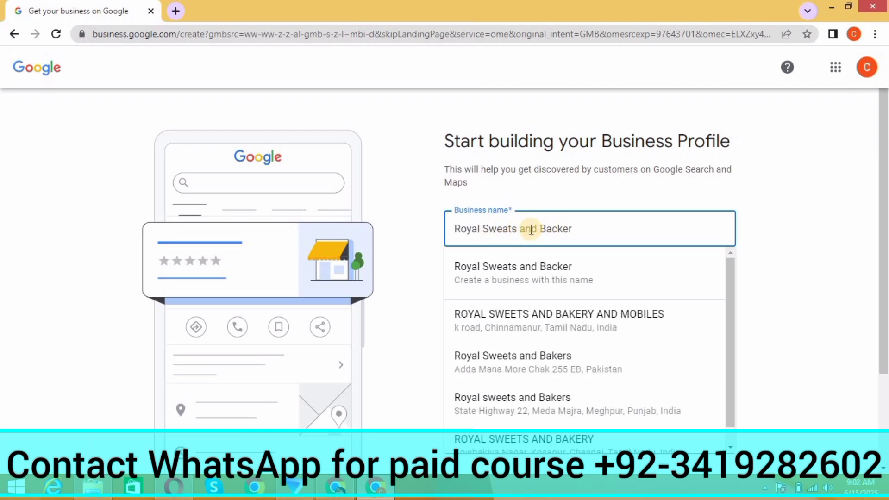
pyautogui.click(525, 229)
pyautogui.press('BackSpace')
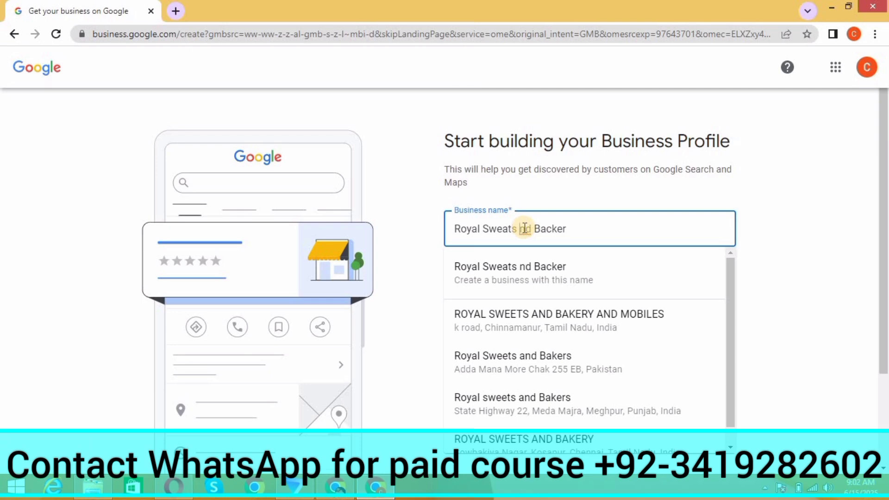
pyautogui.write('A')
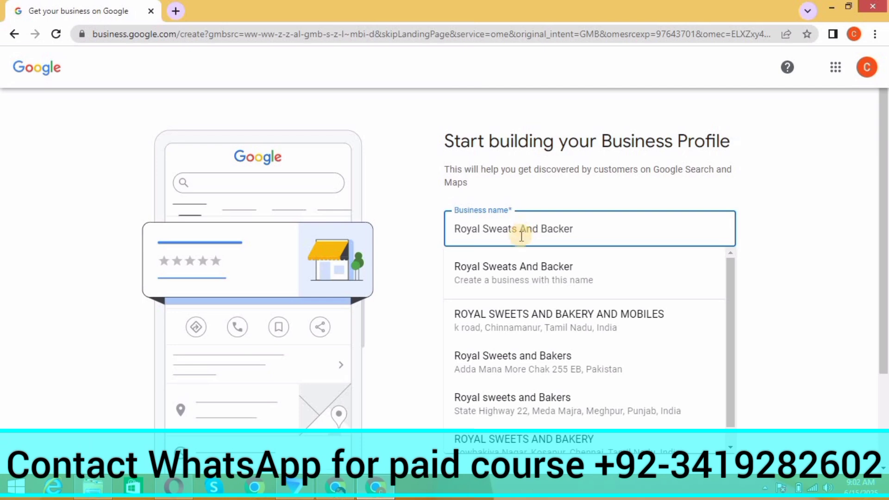
pyautogui.click(524, 267)
pyautogui.click(520, 281)
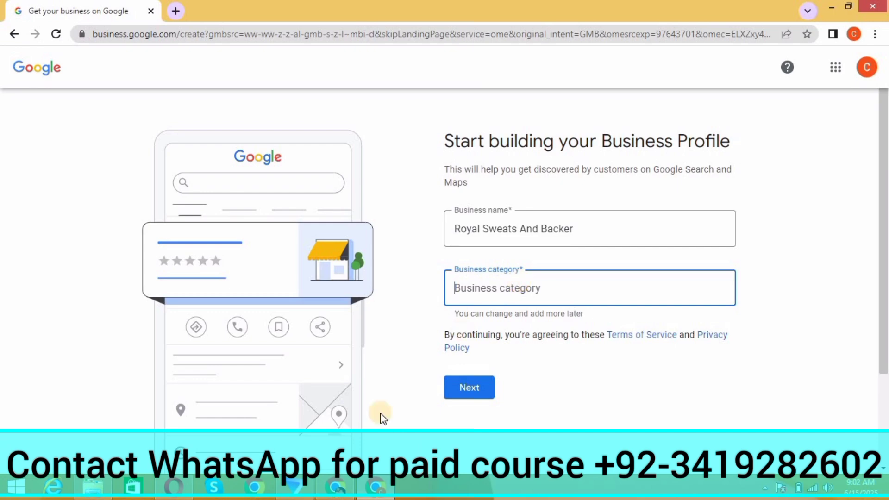
# - Return to the policy search results and highlight the Categories guideline under Ensure Accuracy
pyautogui.click(337, 486)
pyautogui.scroll(-4, 283, 380)
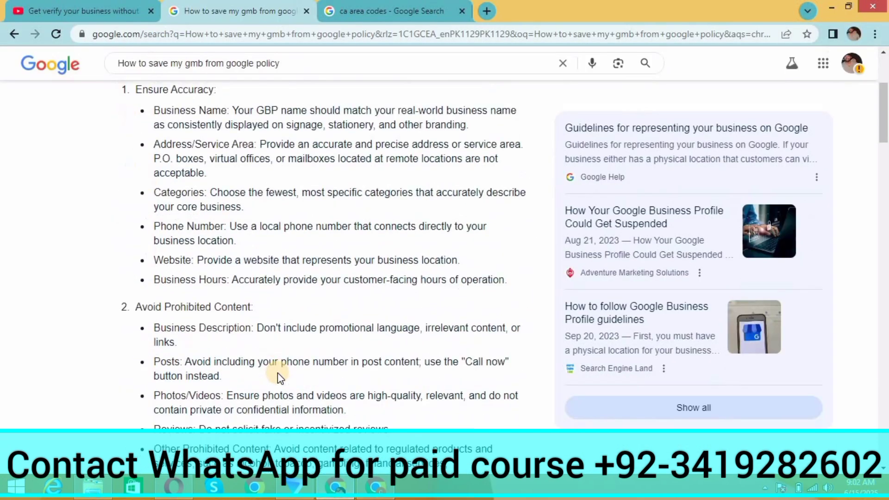
pyautogui.scroll(3, 196, 232)
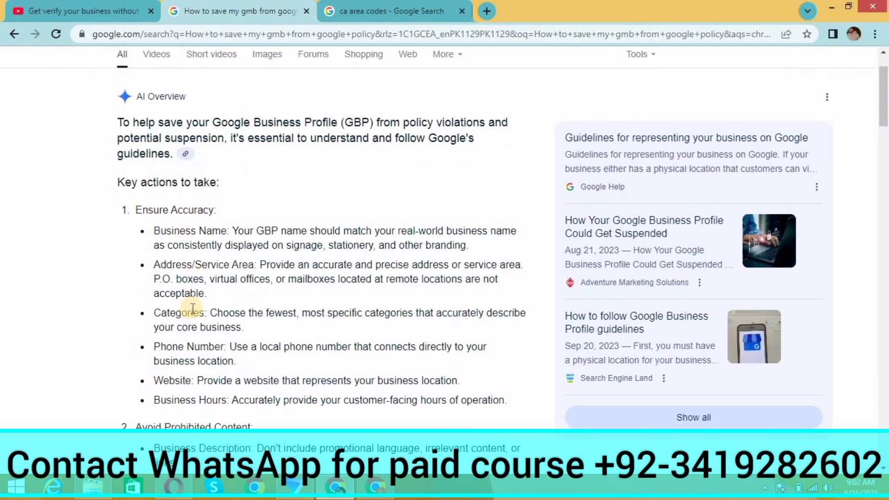
pyautogui.moveTo(191, 314); pyautogui.dragTo(254, 330)
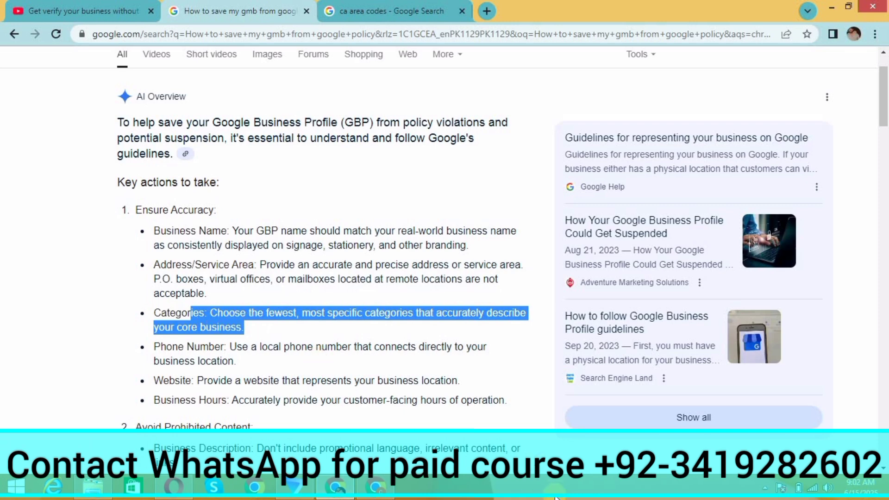
# - Back in the new business profile form, search the categories for "backer", choose Bakery equipment and continue
pyautogui.click(393, 489)
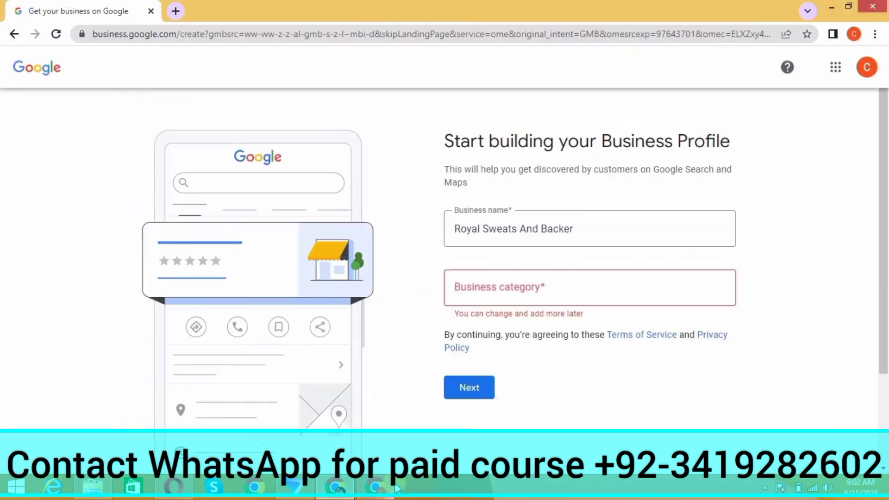
pyautogui.write('b')
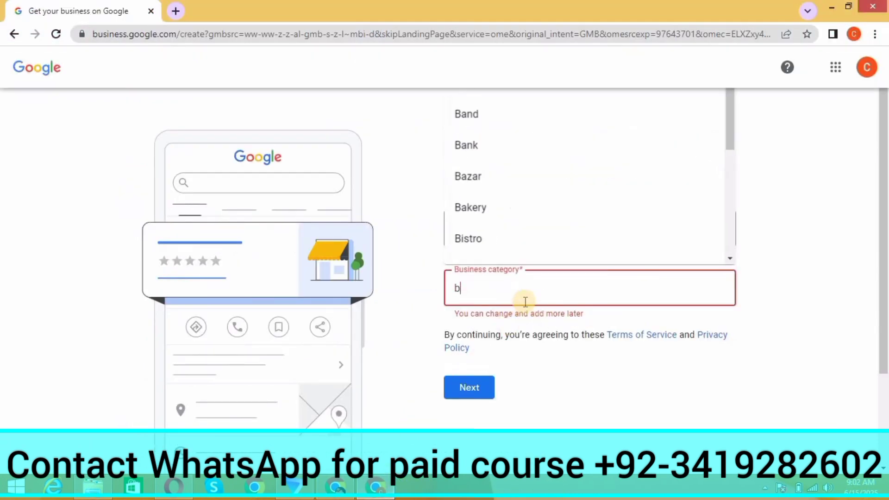
pyautogui.write('acker')
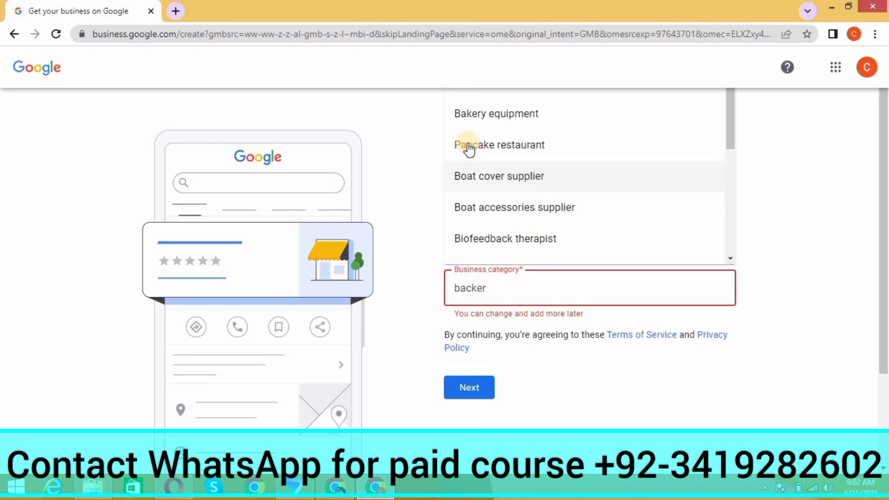
pyautogui.click(484, 123)
pyautogui.click(463, 389)
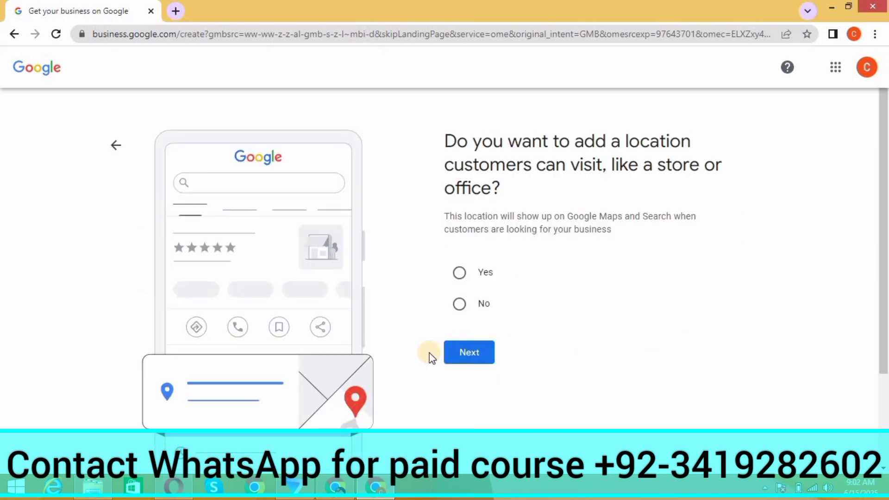
# - Answer Yes to adding a location customers can visit, and set the business address country to Pakistan
pyautogui.click(460, 272)
pyautogui.click(468, 352)
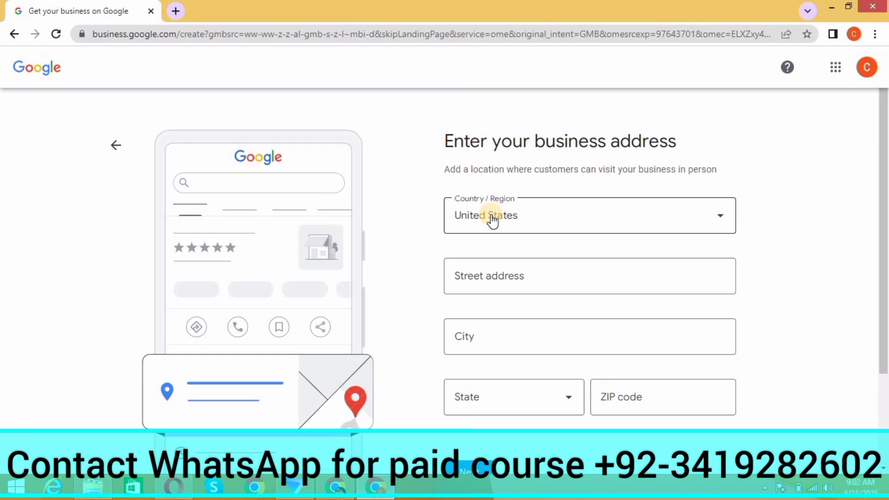
pyautogui.click(493, 221)
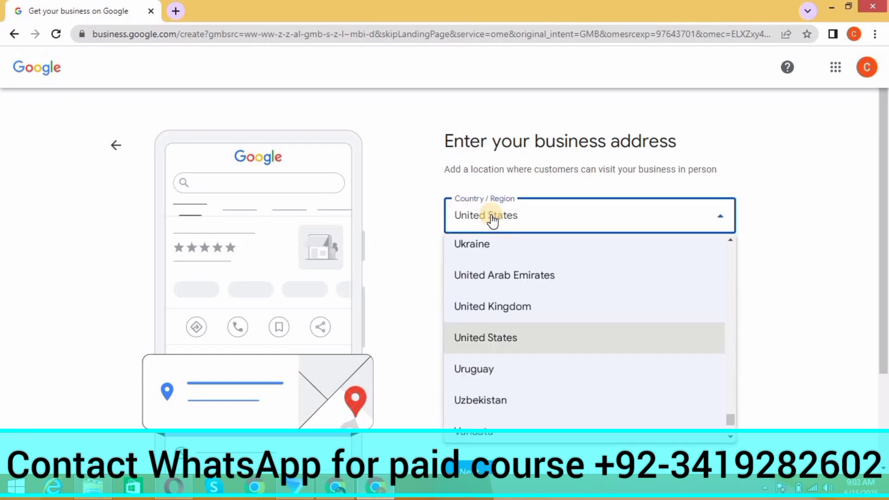
pyautogui.press('p')
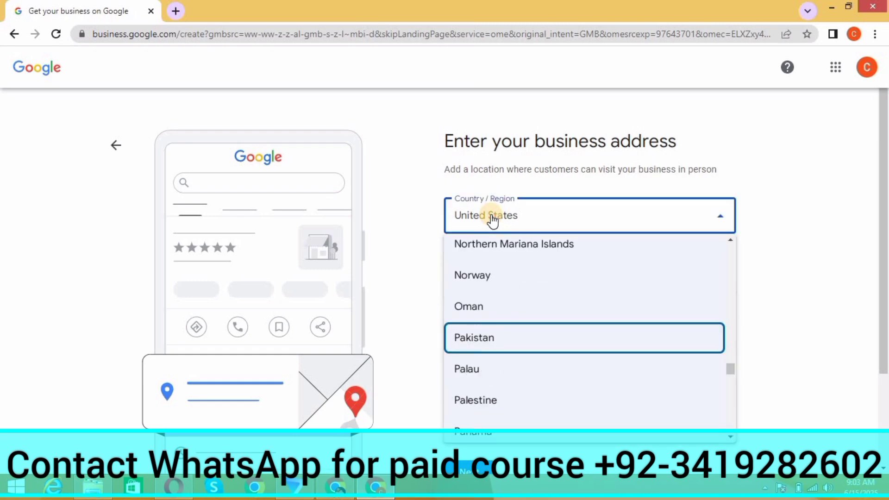
pyautogui.press('Return')
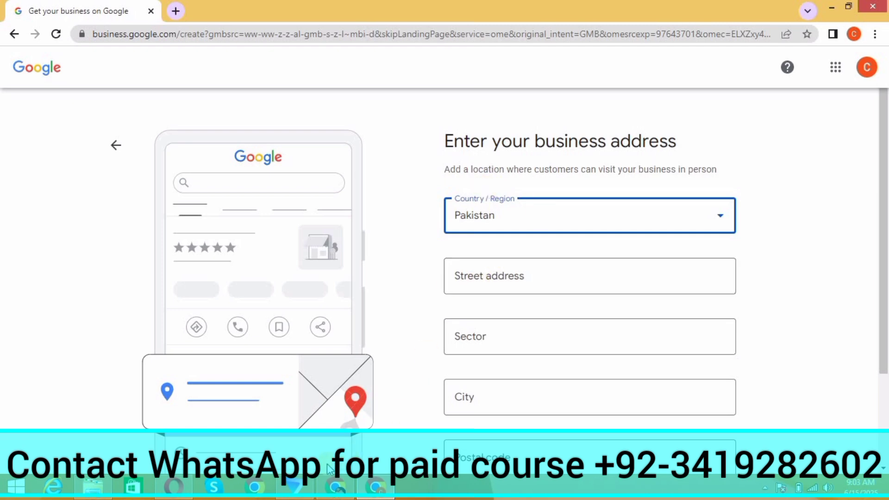
pyautogui.click(477, 270)
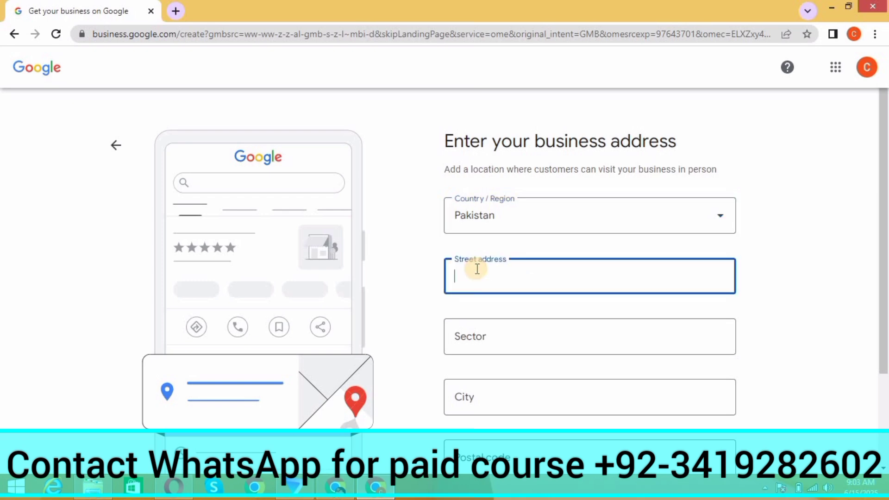
# - Search Google for "DIK KPK" in a new tab
pyautogui.click(178, 11)
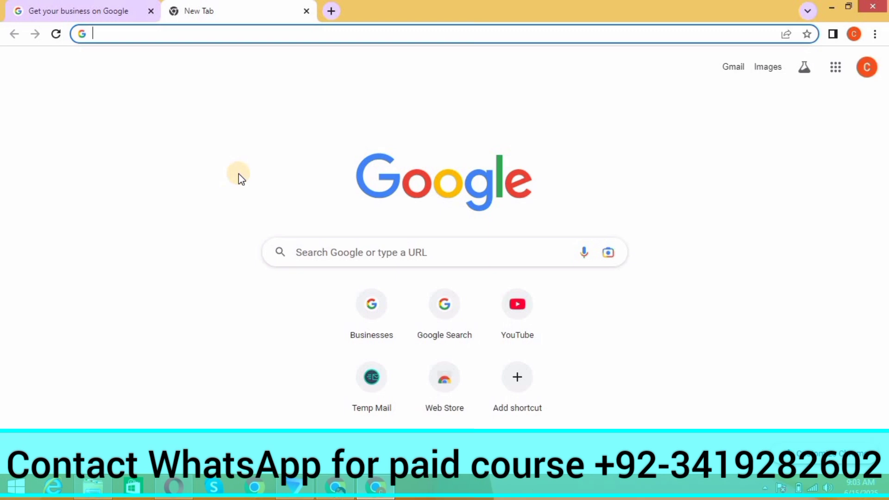
pyautogui.write('DIK')
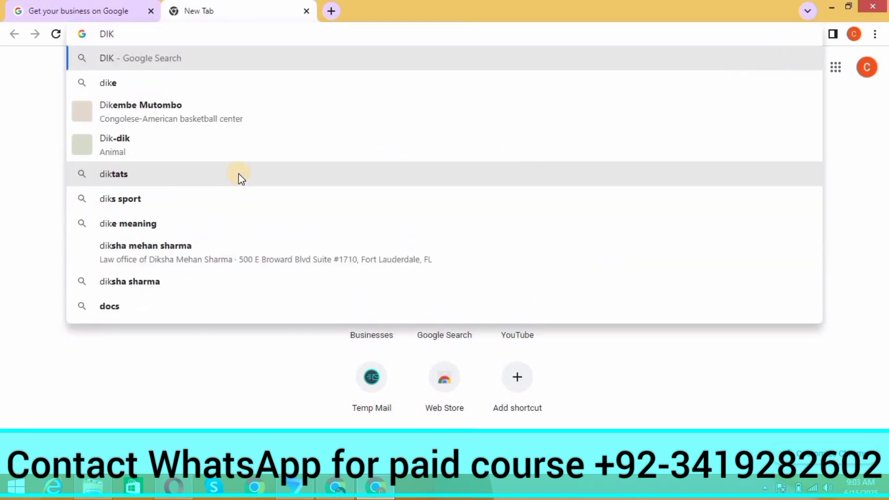
pyautogui.write(' Pa')
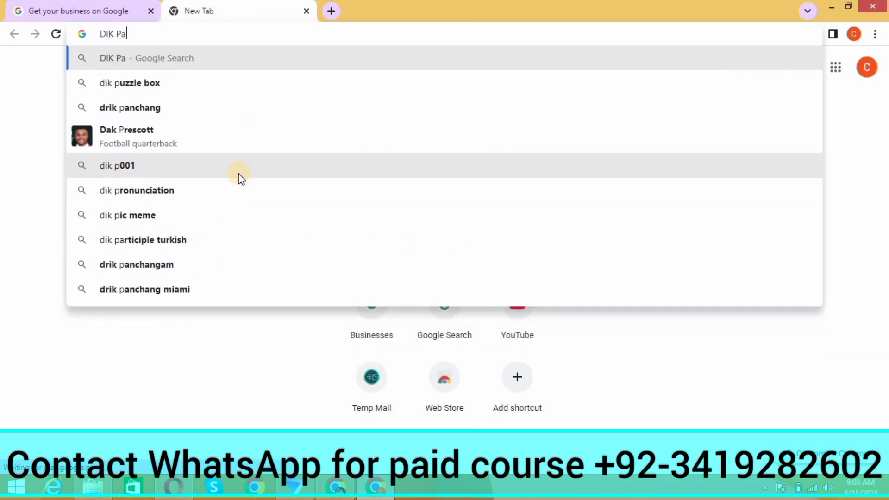
pyautogui.press('BackSpace')
pyautogui.press('BackSpace')
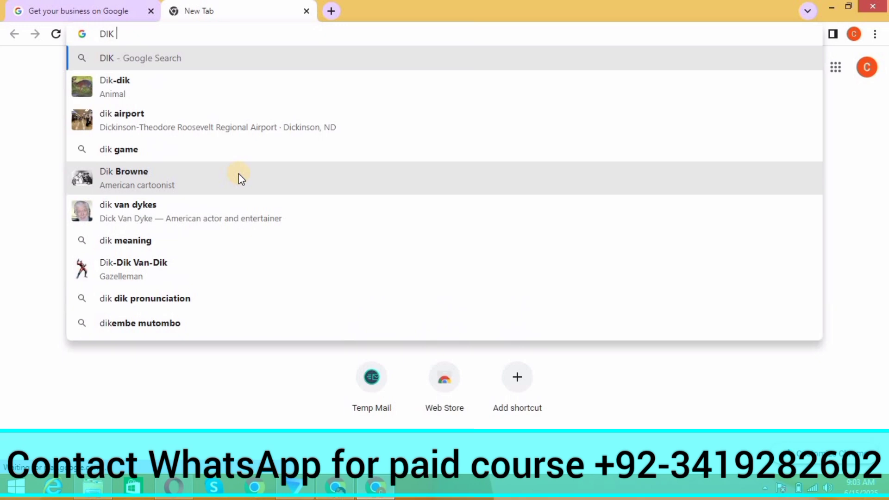
pyautogui.write('KPK')
pyautogui.press('Return')
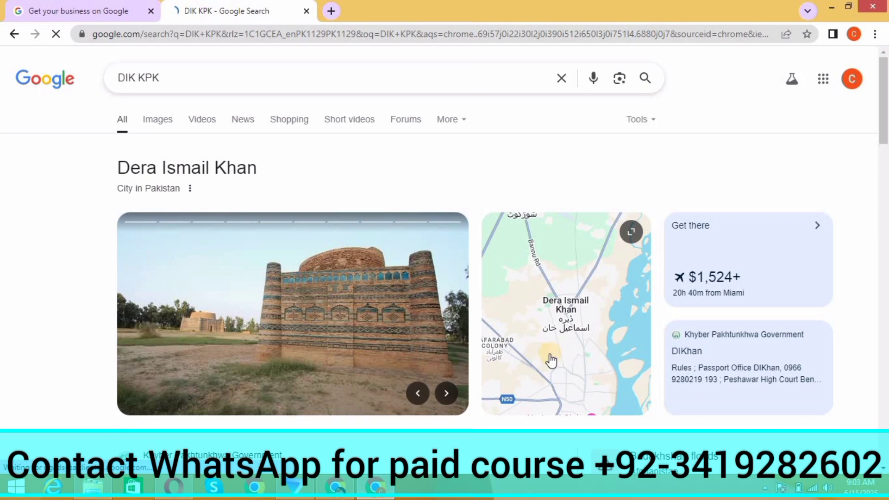
# - Return to the policy search results and highlight the first line of the Address/Service Area guideline
pyautogui.click(337, 487)
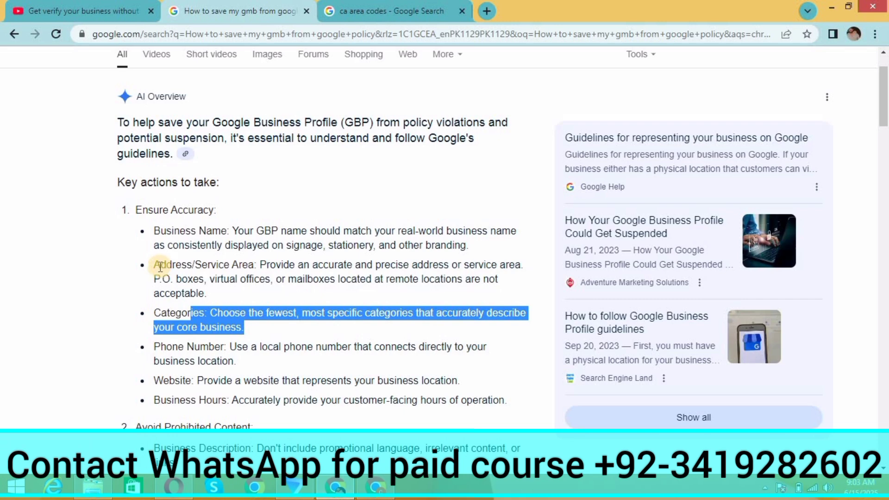
pyautogui.moveTo(155, 265); pyautogui.dragTo(516, 264)
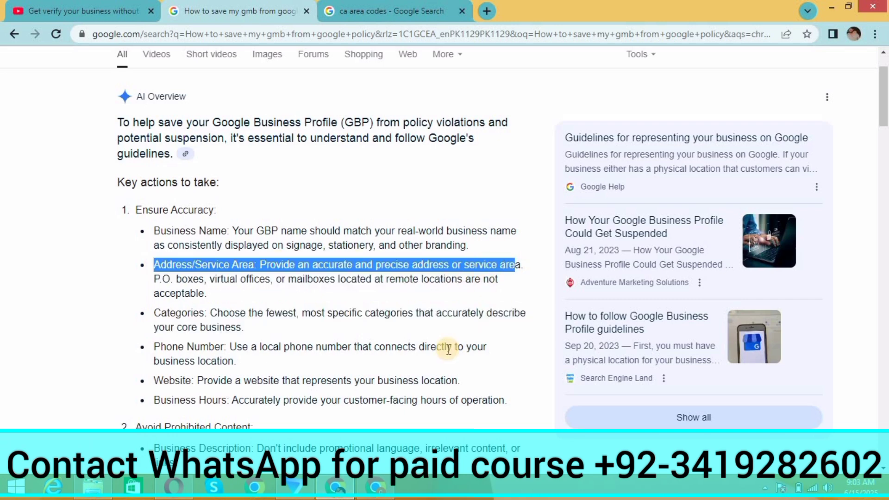
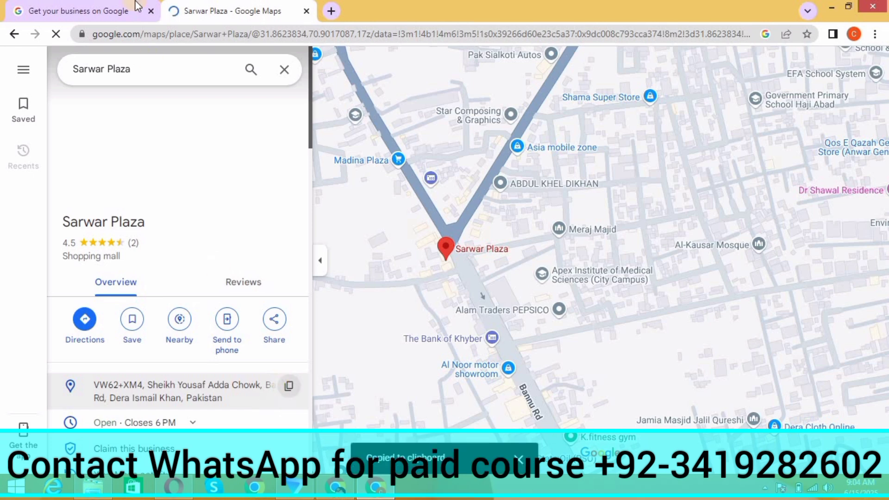
# - Return to the business profile form, paste the copied Sarwar Plaza address as the street address, and remove the city and country from its end
pyautogui.click(134, 9)
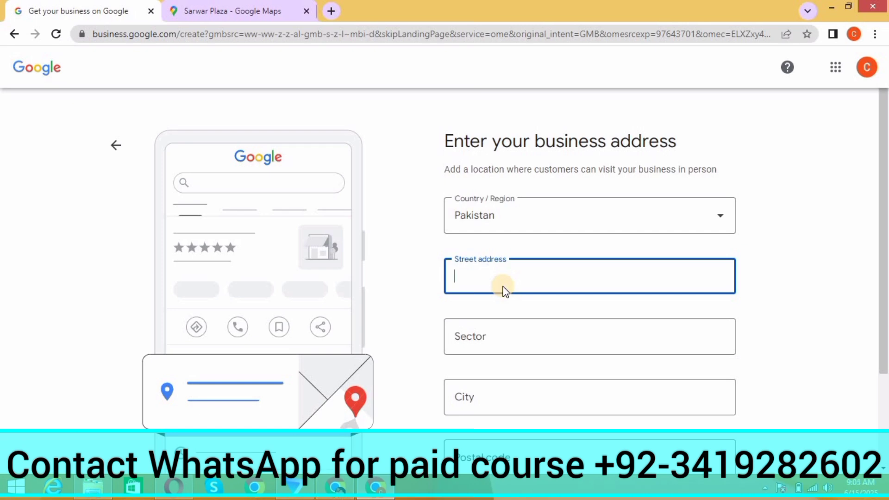
pyautogui.hotkey('ctrl', 'v')
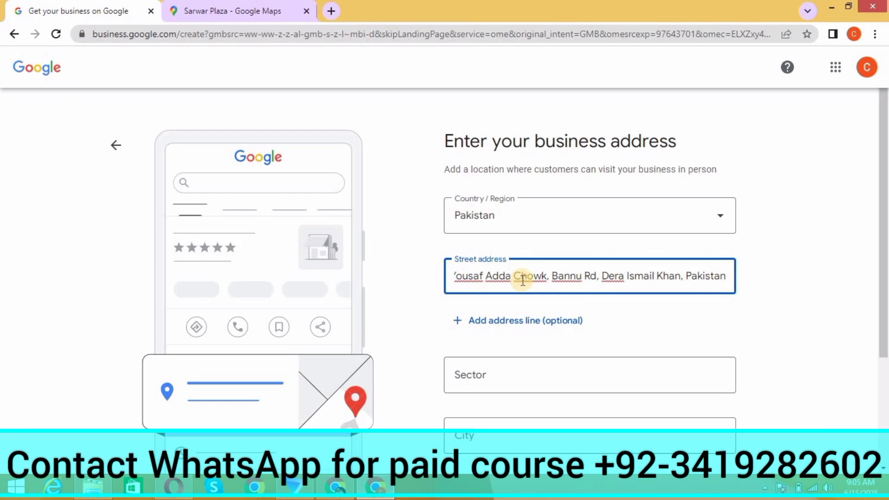
pyautogui.press('Left')
pyautogui.press('Left')
pyautogui.press('Left')
pyautogui.press('Left')
pyautogui.press('Left')
pyautogui.press('Left')
pyautogui.press('Left')
pyautogui.press('Left')
pyautogui.press('Left')
pyautogui.press('Left')
pyautogui.press('Left')
pyautogui.press('Left')
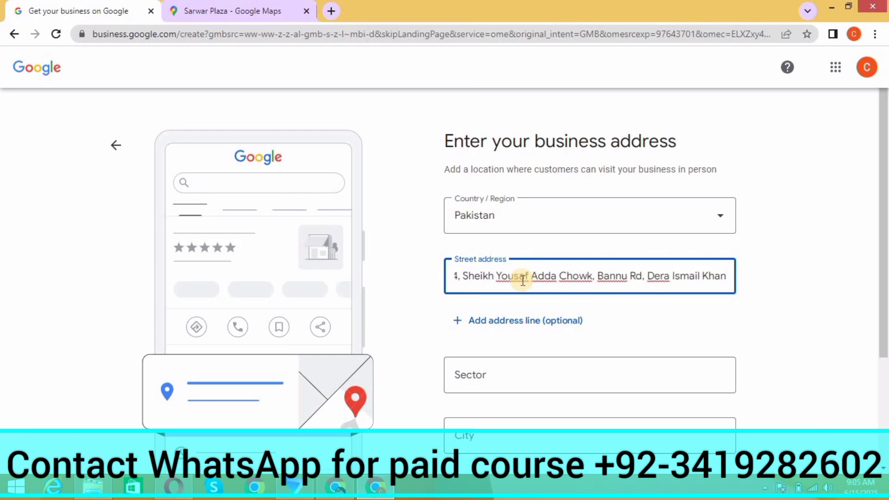
pyautogui.press('Left')
pyautogui.press('Left')
pyautogui.press('Left')
pyautogui.press('Left')
pyautogui.press('Left')
pyautogui.press('Left')
pyautogui.press('Left')
pyautogui.press('Left')
pyautogui.press('Left')
pyautogui.press('Left')
pyautogui.press('Left')
pyautogui.press('Left')
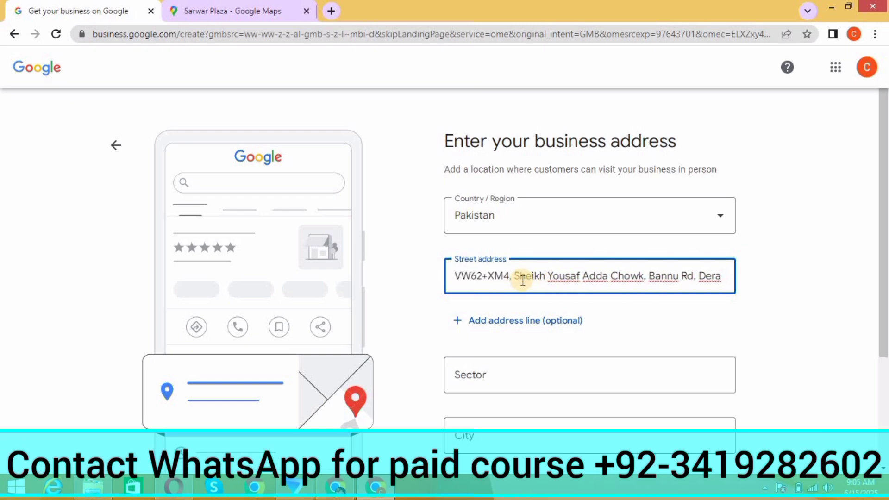
pyautogui.press('BackSpace')
pyautogui.press('BackSpace')
pyautogui.press('BackSpace')
pyautogui.press('BackSpace')
pyautogui.press('BackSpace')
pyautogui.press('BackSpace')
# - Insert "flour 1" after the word Chowk in the street address
pyautogui.press('Left')
pyautogui.press('Left')
pyautogui.press('Left')
pyautogui.press('Left')
pyautogui.press('Left')
pyautogui.press('Left')
pyautogui.press('Left')
pyautogui.press('Right')
pyautogui.press('Right')
pyautogui.press('Right')
pyautogui.press('Right')
pyautogui.press('Right')
pyautogui.press('Right')
pyautogui.press('Right')
pyautogui.press('Right')
pyautogui.press('Right')
pyautogui.press('Right')
pyautogui.press('Right')
pyautogui.press('Right')
pyautogui.press('Right')
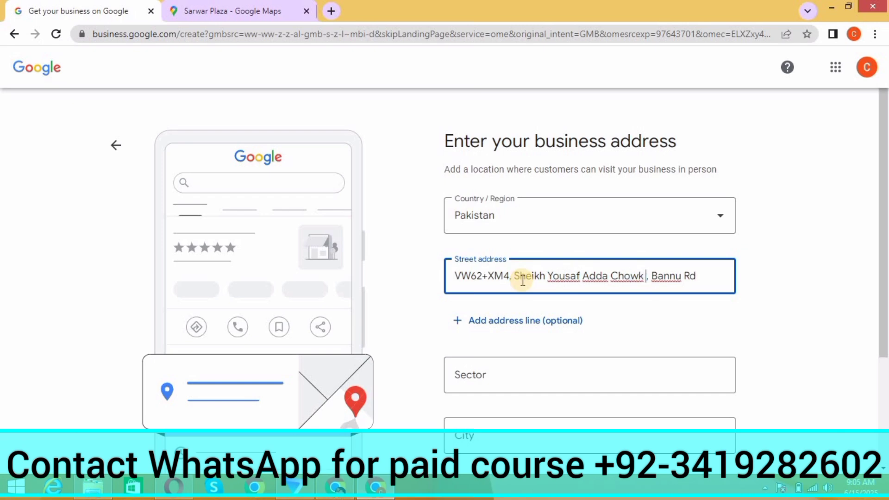
pyautogui.write('flour')
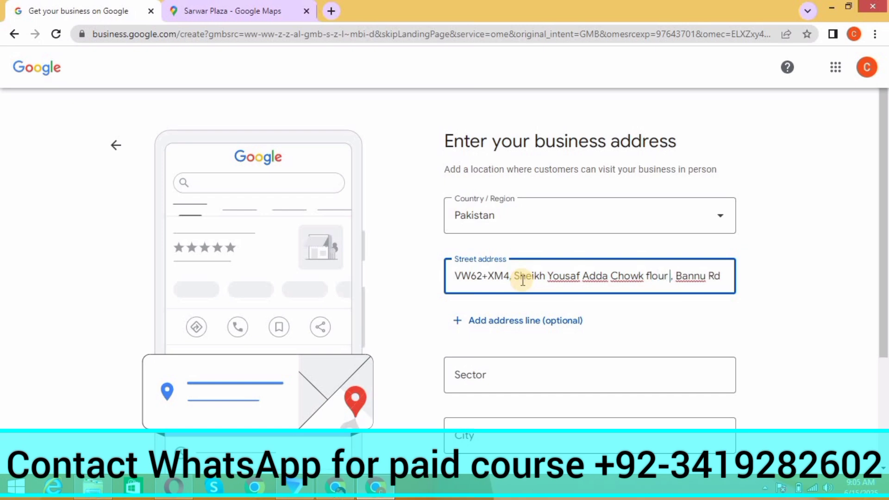
pyautogui.write(' 1')
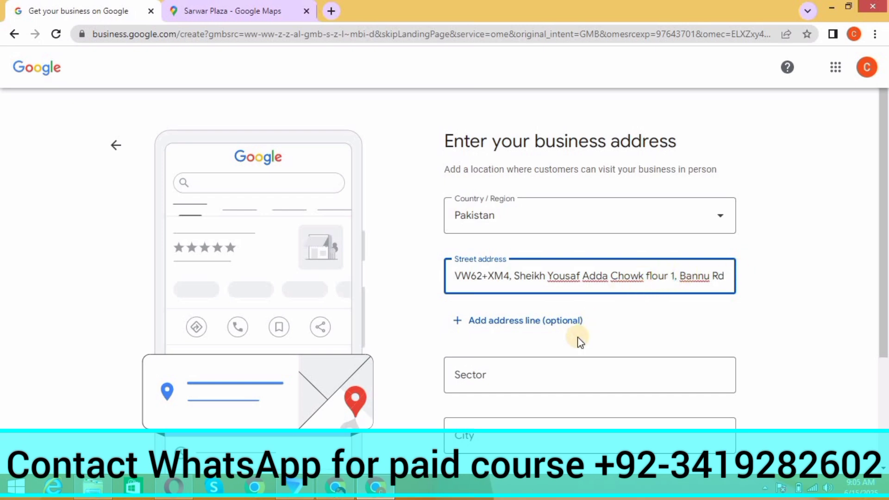
# - Copy the city name out of the Sarwar Plaza address from Google Maps and set the business city to Dera Ismail Khan
pyautogui.scroll(-3, 492, 366)
pyautogui.click(482, 310)
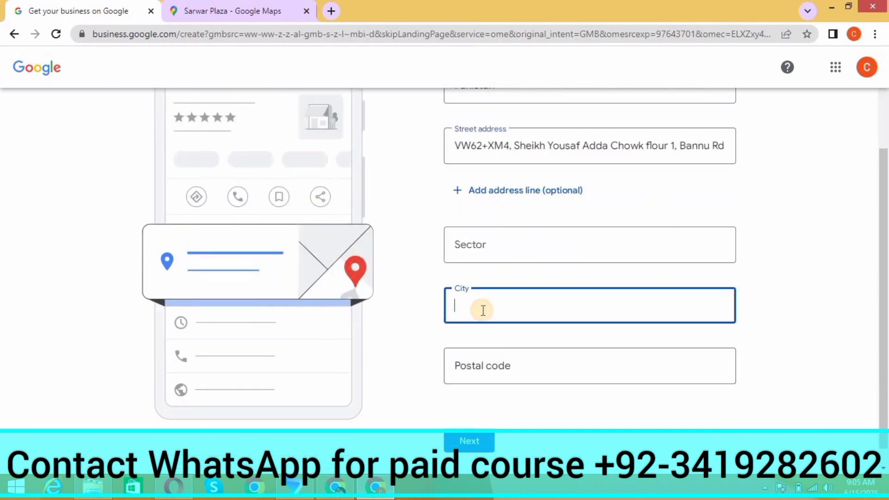
pyautogui.write('Dera')
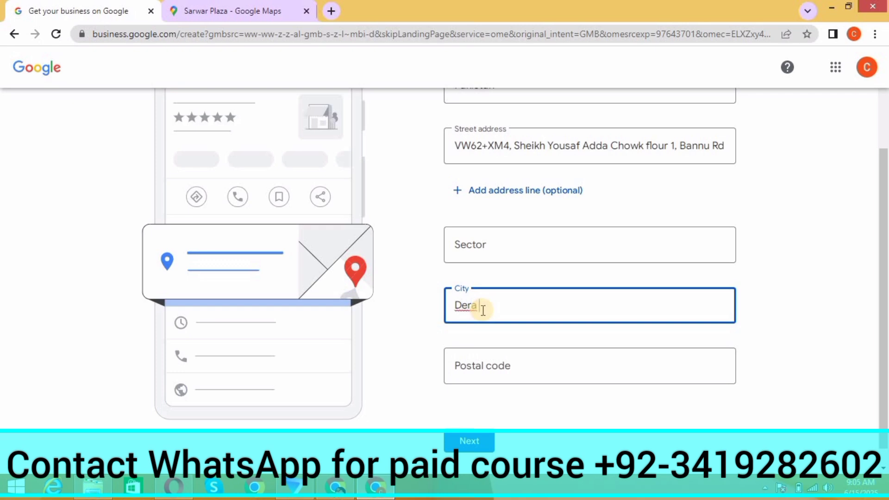
pyautogui.click(196, 13)
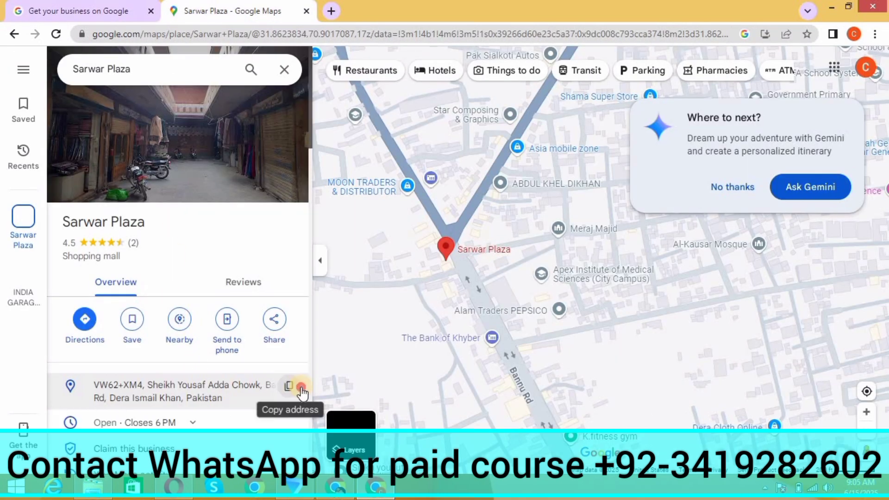
pyautogui.click(289, 386)
pyautogui.hotkey('ctrl', 't')
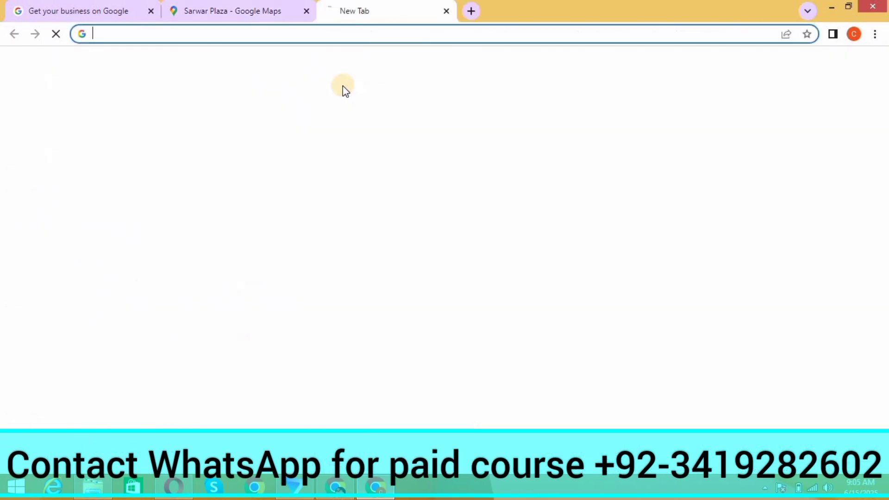
pyautogui.hotkey('ctrl', 'v')
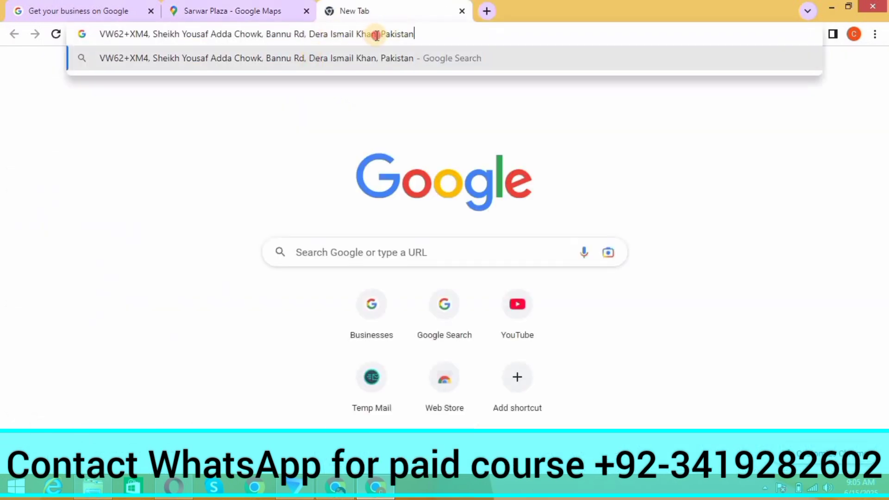
pyautogui.moveTo(376, 34); pyautogui.dragTo(304, 34)
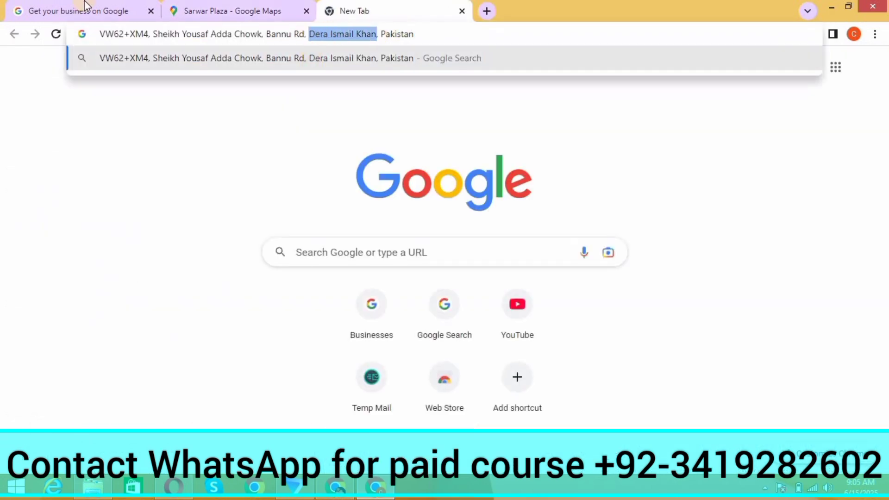
pyautogui.click(228, 5)
pyautogui.click(65, 7)
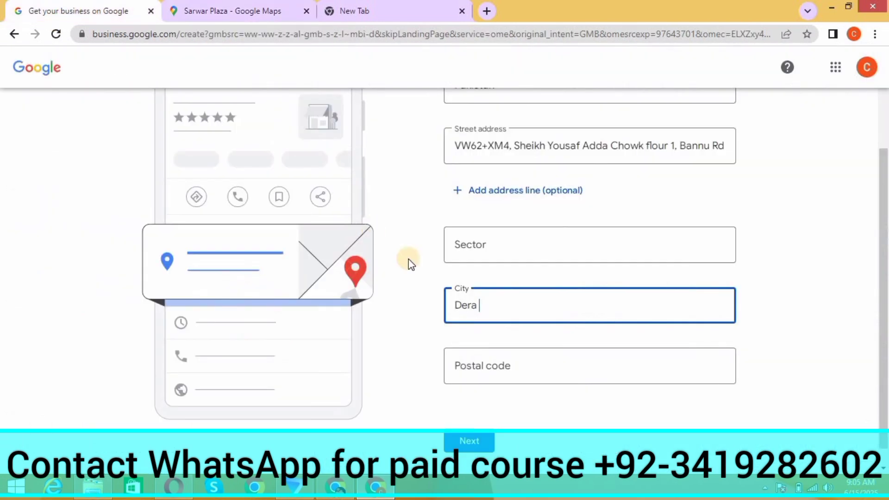
pyautogui.hotkey('ctrl', 'a')
pyautogui.hotkey('ctrl', 'v')
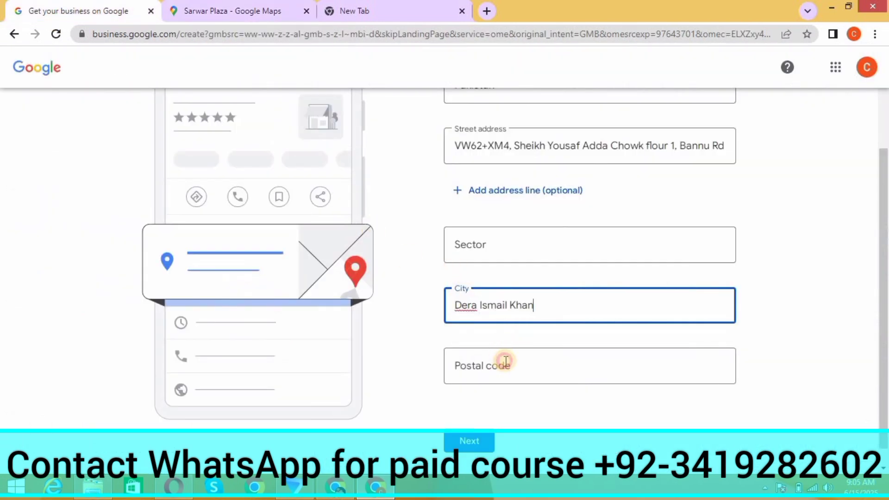
# - Reduce the pasted address in the new tab to the city plus KPK and search Google for "dera ismail khan kpk postal code"
pyautogui.click(502, 364)
pyautogui.click(435, 7)
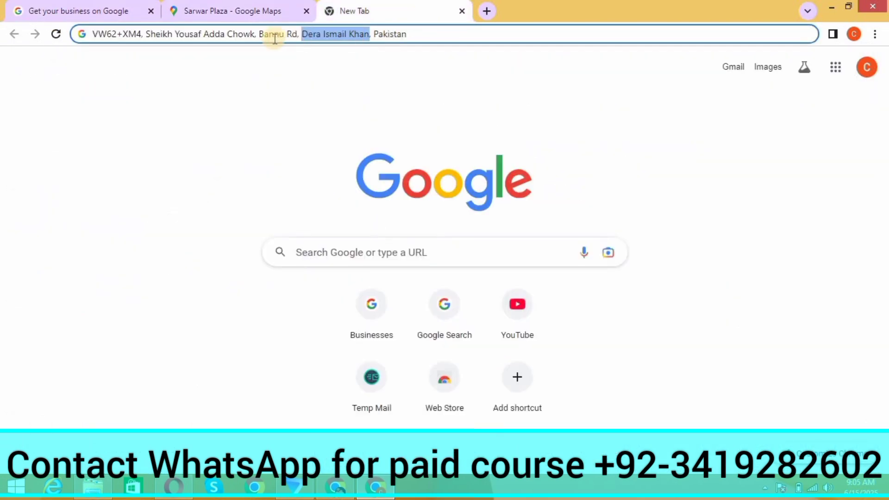
pyautogui.moveTo(299, 33); pyautogui.dragTo(77, 24)
pyautogui.press('BackSpace')
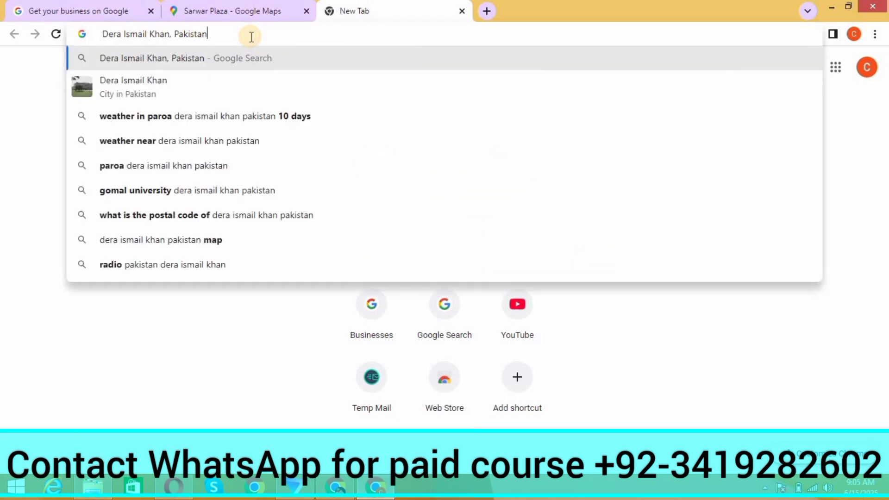
pyautogui.press('BackSpace')
pyautogui.press('BackSpace')
pyautogui.press('BackSpace')
pyautogui.press('BackSpace')
pyautogui.press('BackSpace')
pyautogui.press('BackSpace')
pyautogui.press('BackSpace')
pyautogui.press('BackSpace')
pyautogui.press('BackSpace')
pyautogui.press('BackSpace')
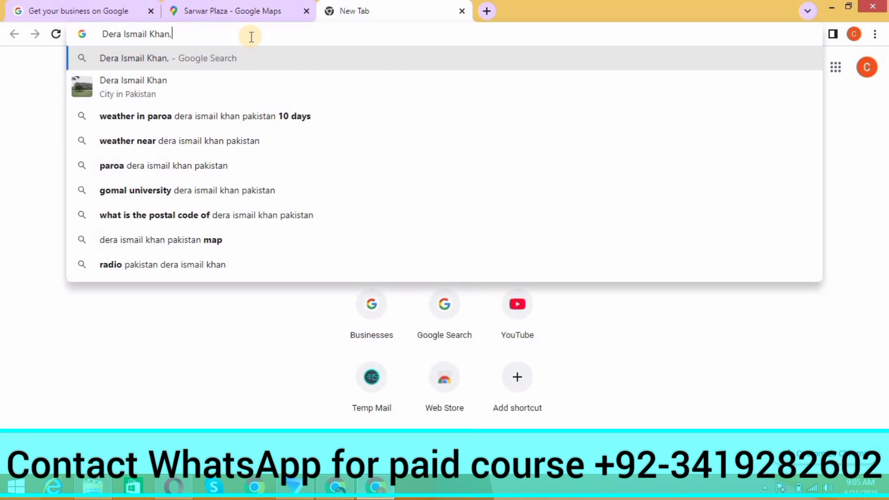
pyautogui.write('KPK')
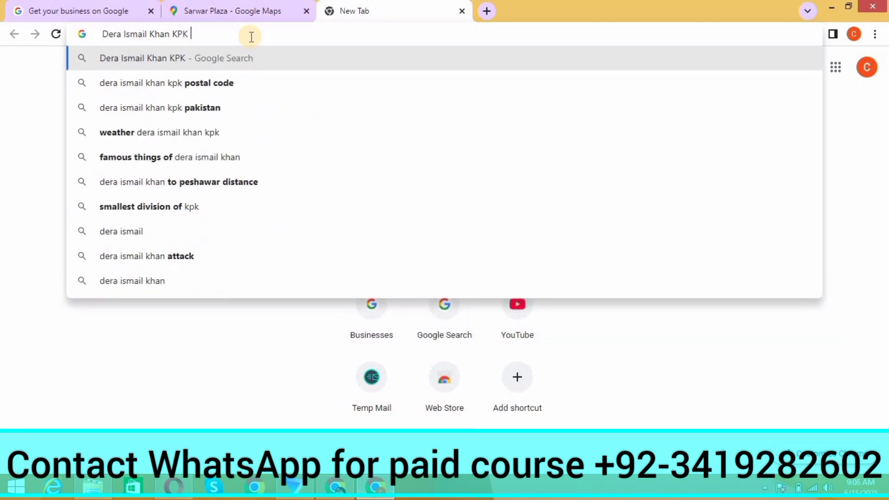
pyautogui.click(218, 77)
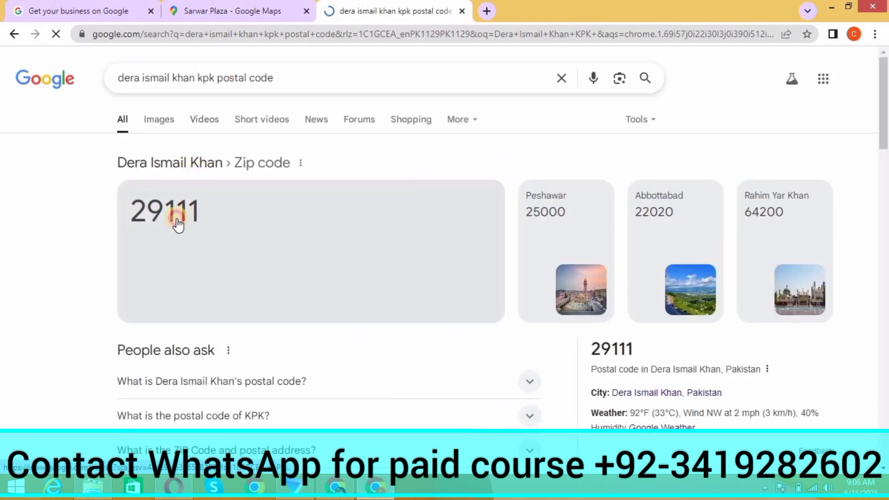
# - Set the business postal code to 29111 in the profile form and continue
pyautogui.moveTo(178, 226); pyautogui.dragTo(89, 222)
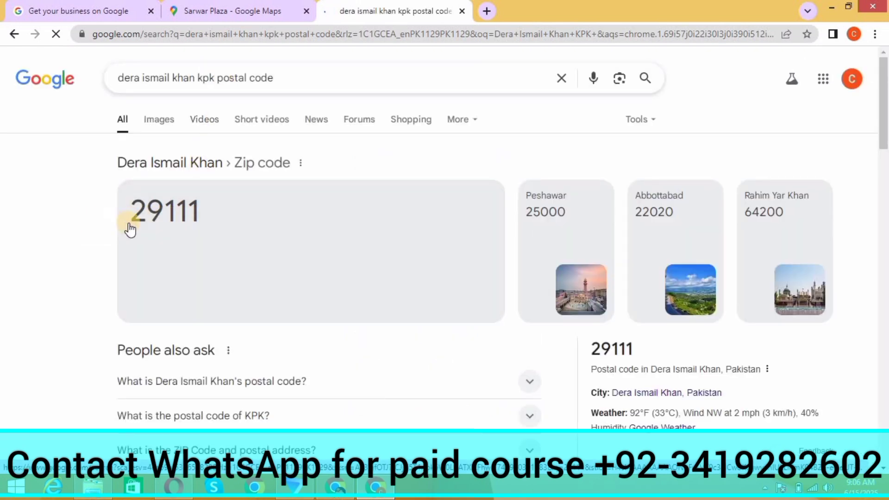
pyautogui.click(232, 10)
pyautogui.click(78, 11)
pyautogui.click(500, 360)
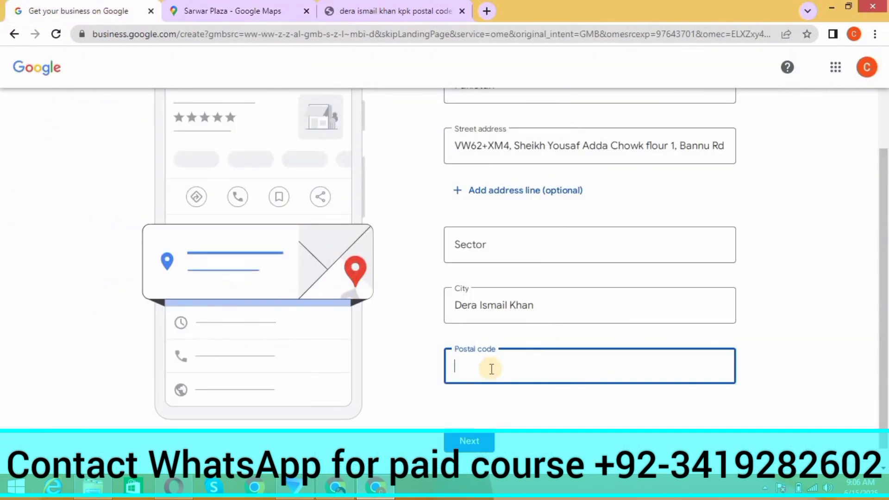
pyautogui.write('29111')
pyautogui.click(463, 441)
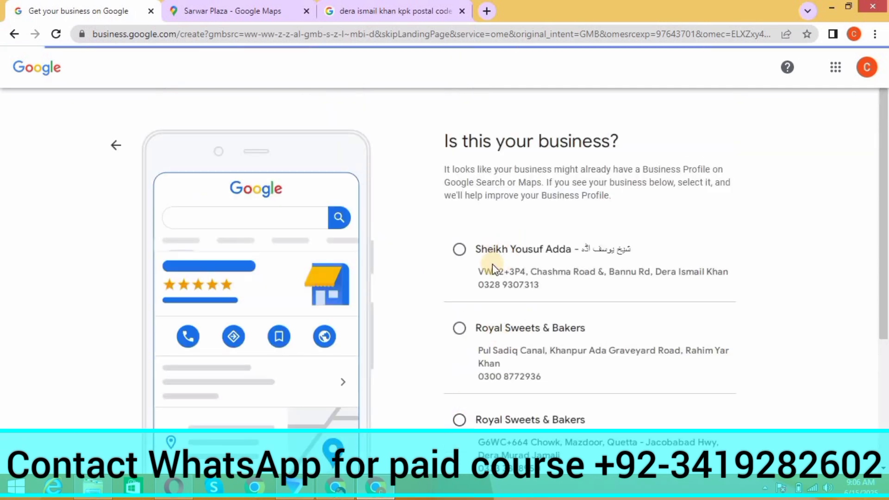
# - Review the suggested existing businesses, choose None of these and continue
pyautogui.scroll(-1, 493, 264)
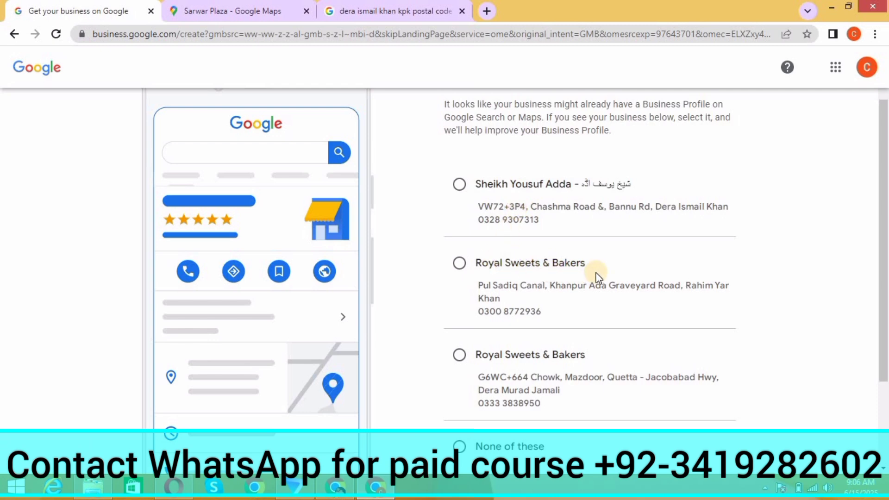
pyautogui.scroll(-3, 508, 371)
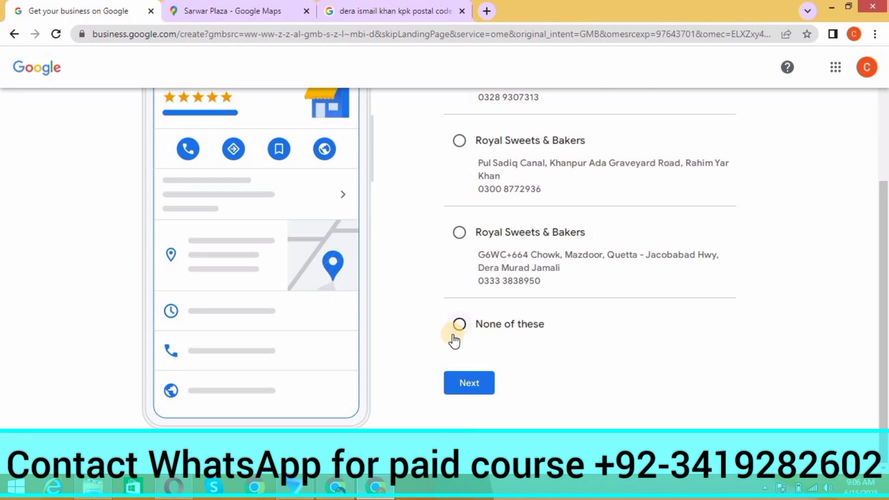
pyautogui.click(453, 337)
pyautogui.click(472, 388)
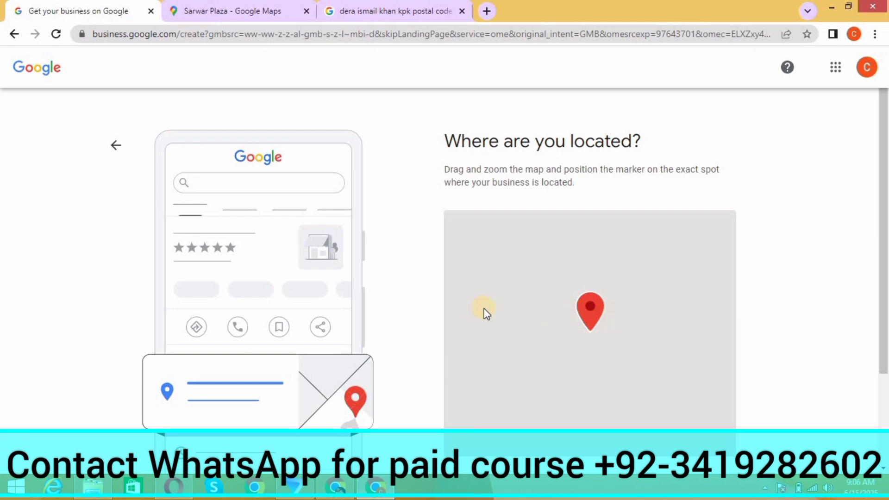
# - Accept the marker position on the location map and answer No to providing deliveries or home and office visits
pyautogui.scroll(-2, 484, 309)
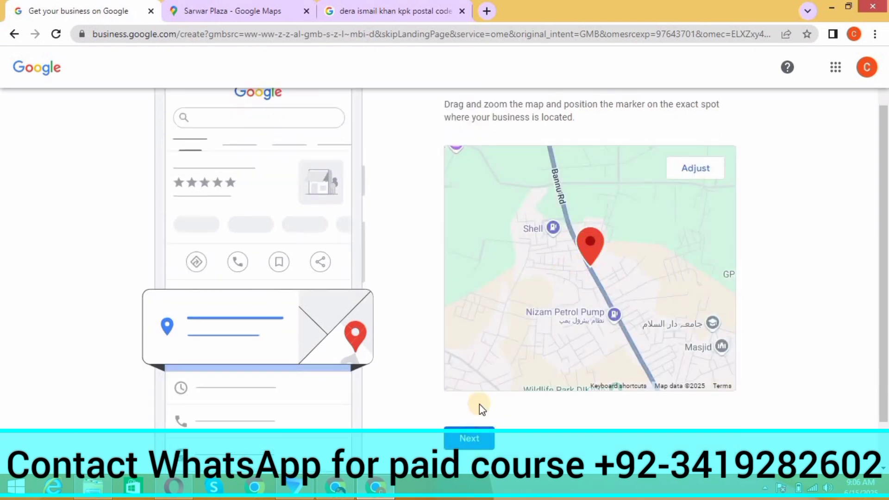
pyautogui.click(477, 440)
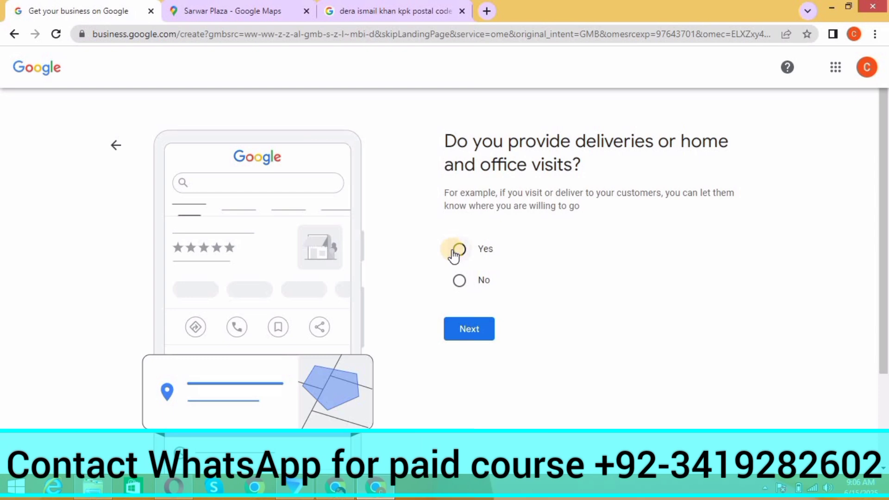
pyautogui.click(459, 281)
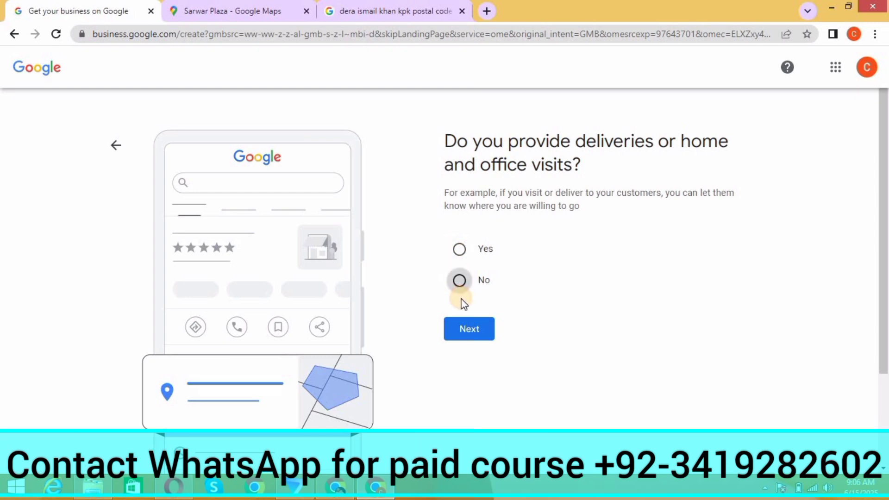
pyautogui.click(470, 329)
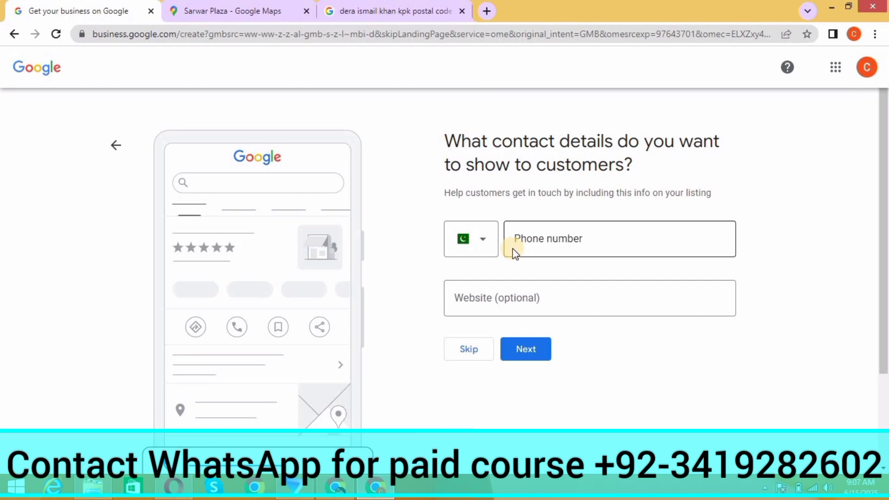
# - Open Temp Mail in a new tab and copy the temporary email address
pyautogui.click(524, 237)
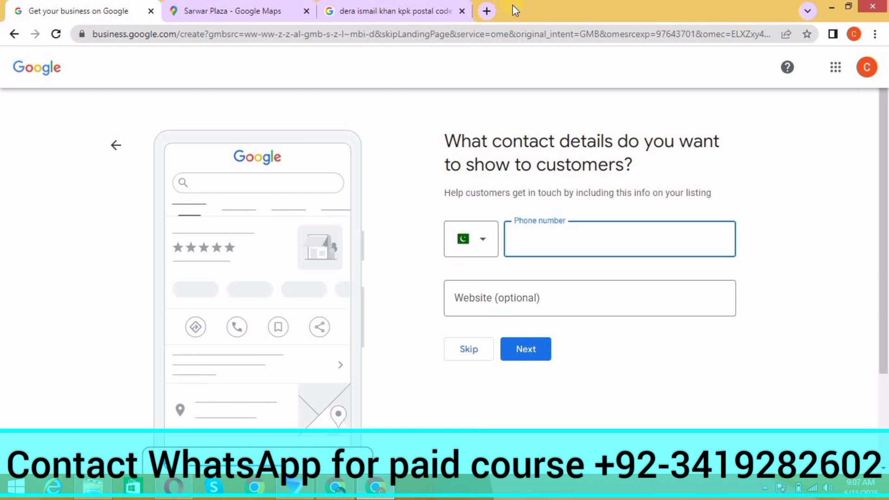
pyautogui.click(491, 12)
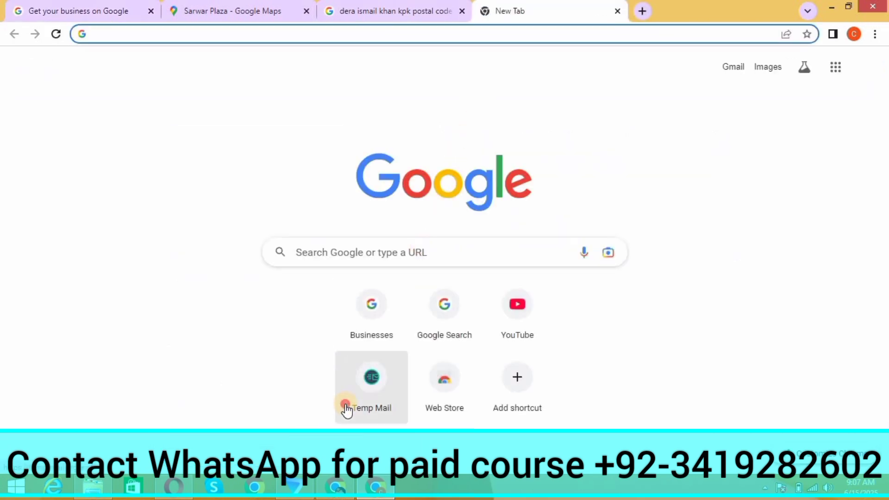
pyautogui.click(348, 410)
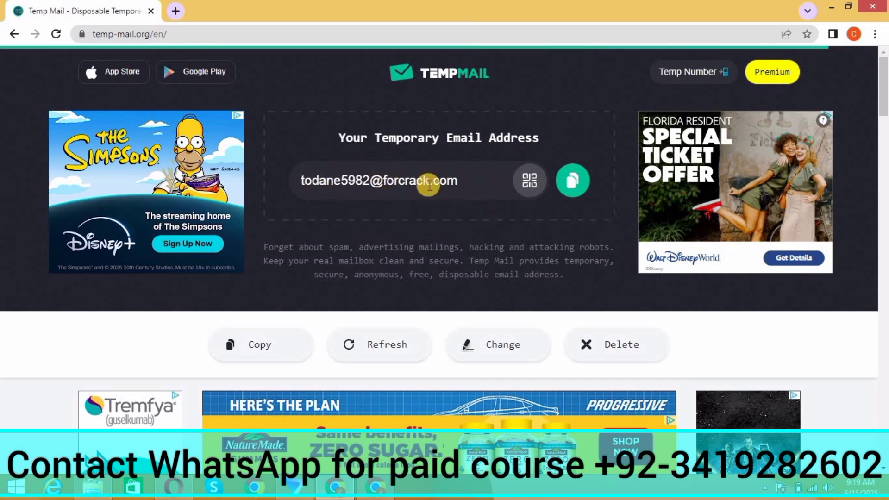
pyautogui.click(582, 184)
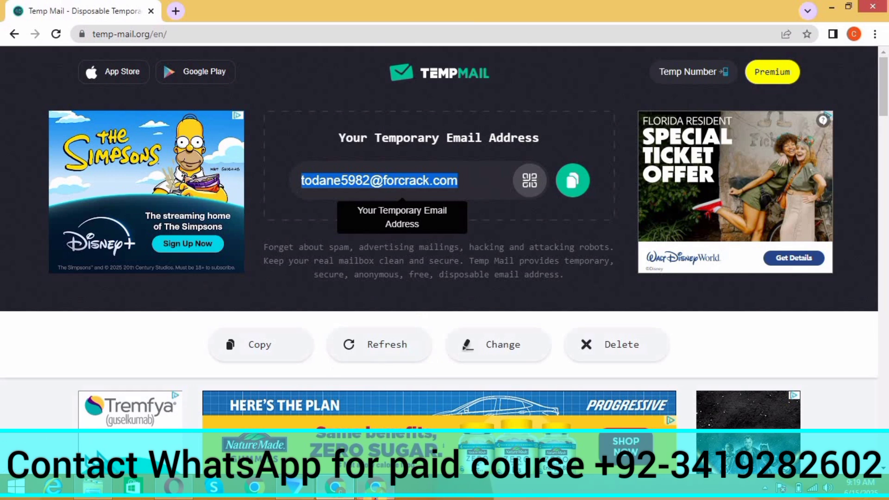
# - Paste the copied temporary address into the profile's website field, trim it to the domain forcrack.com and continue without a phone number
pyautogui.click(376, 487)
pyautogui.click(522, 238)
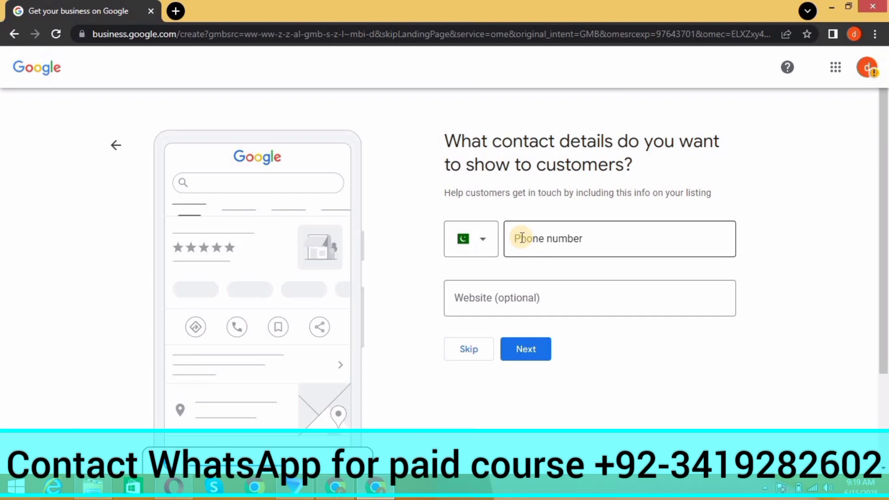
pyautogui.click(499, 307)
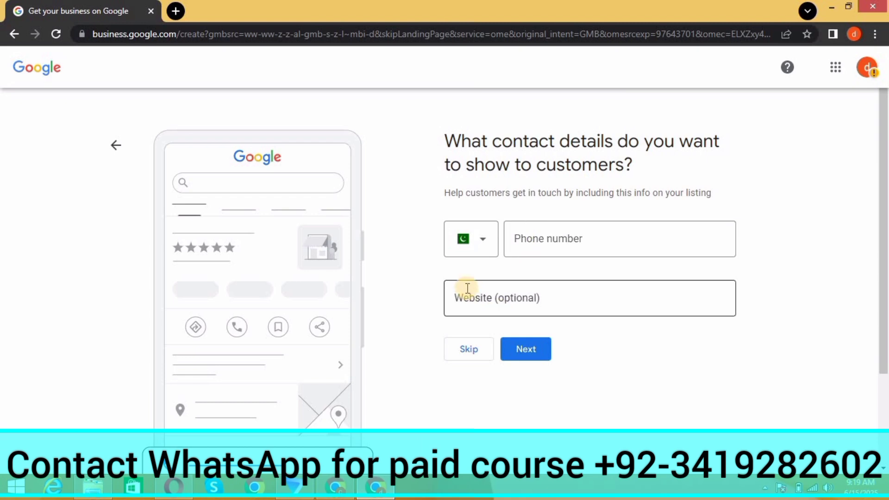
pyautogui.click(468, 288)
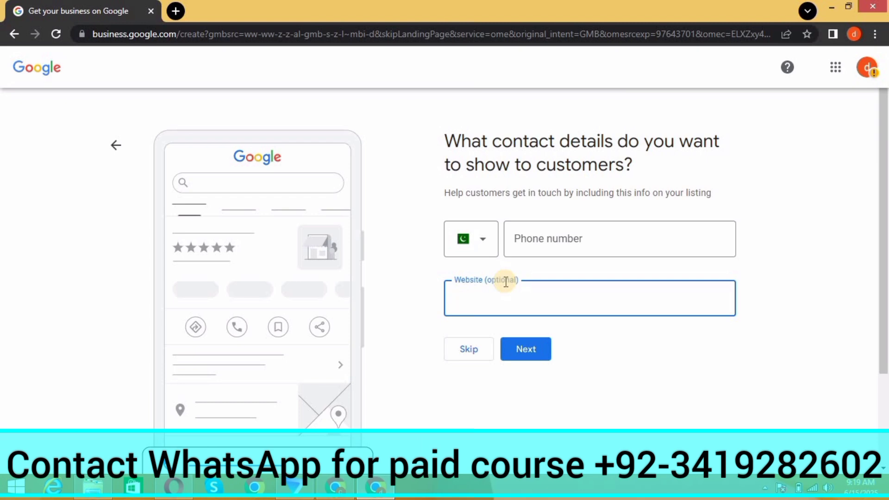
pyautogui.hotkey('ctrl', 'v')
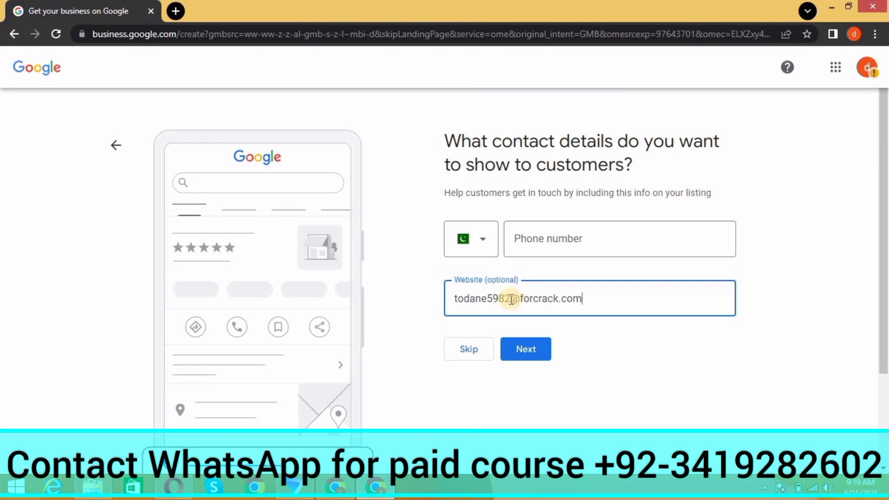
pyautogui.moveTo(512, 300); pyautogui.dragTo(452, 304)
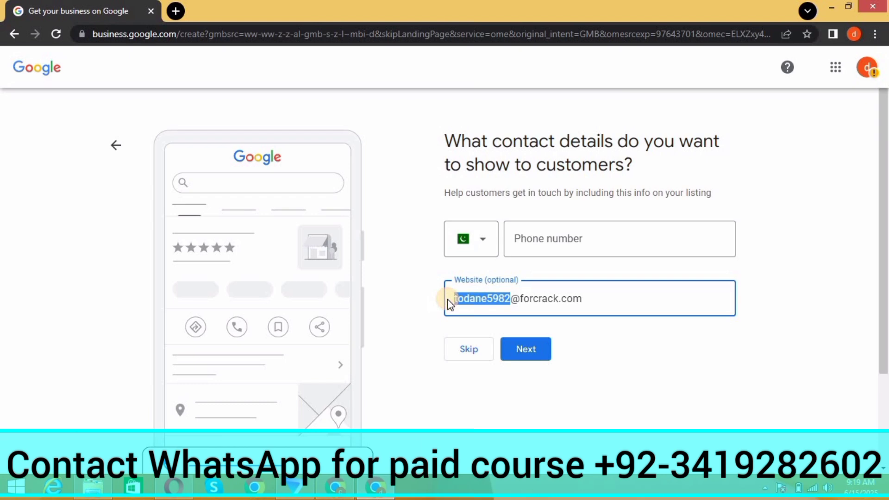
pyautogui.press('BackSpace')
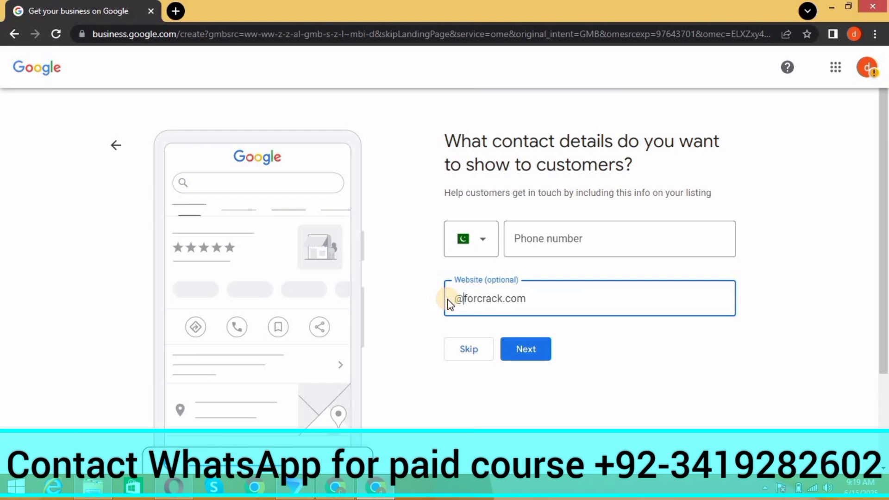
pyautogui.press('BackSpace')
pyautogui.click(530, 350)
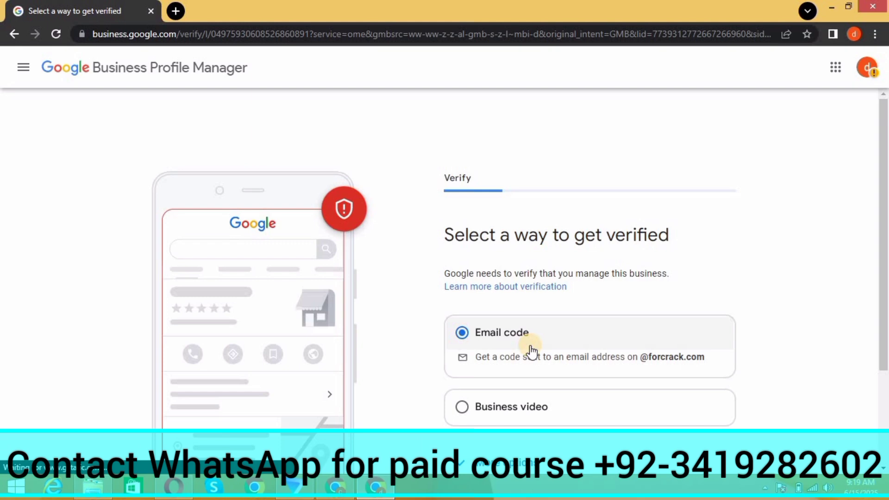
# - Choose Email code as the verification method and request the code at the copied temporary mailbox on forcrack.com
pyautogui.scroll(-1, 526, 399)
pyautogui.scroll(-1, 526, 399)
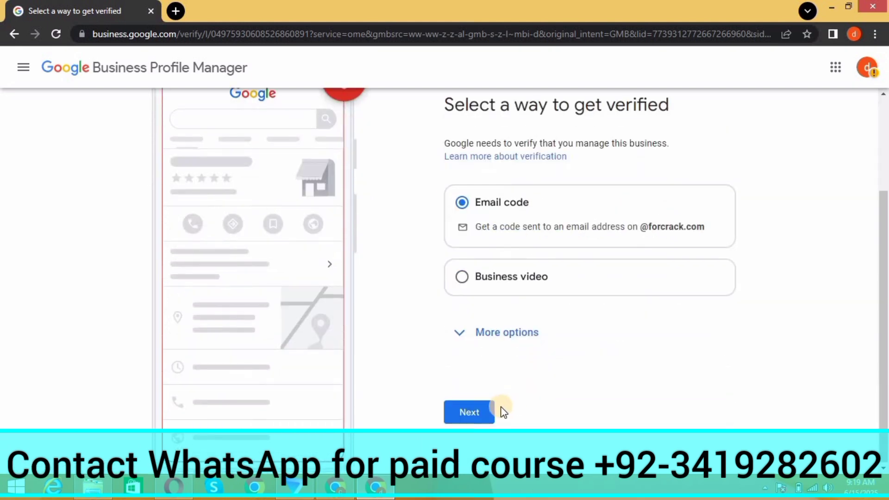
pyautogui.click(477, 410)
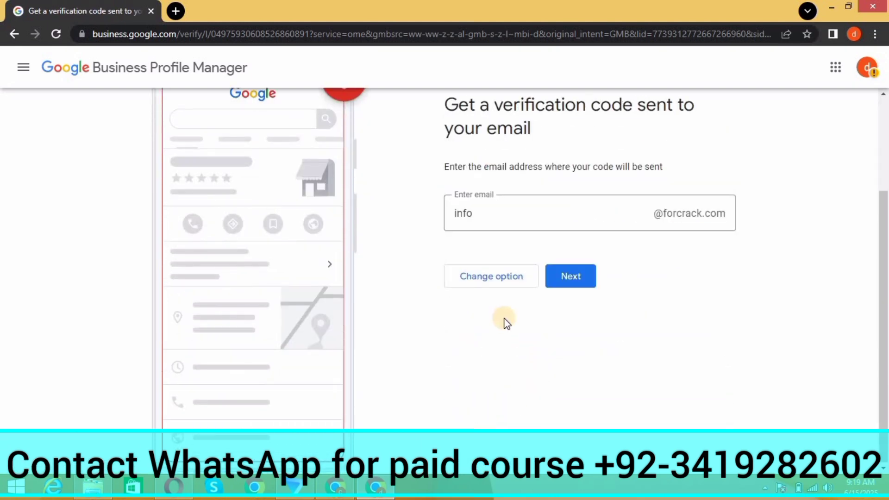
pyautogui.click(482, 210)
pyautogui.doubleClick(484, 208)
pyautogui.hotkey('ctrl', 'v')
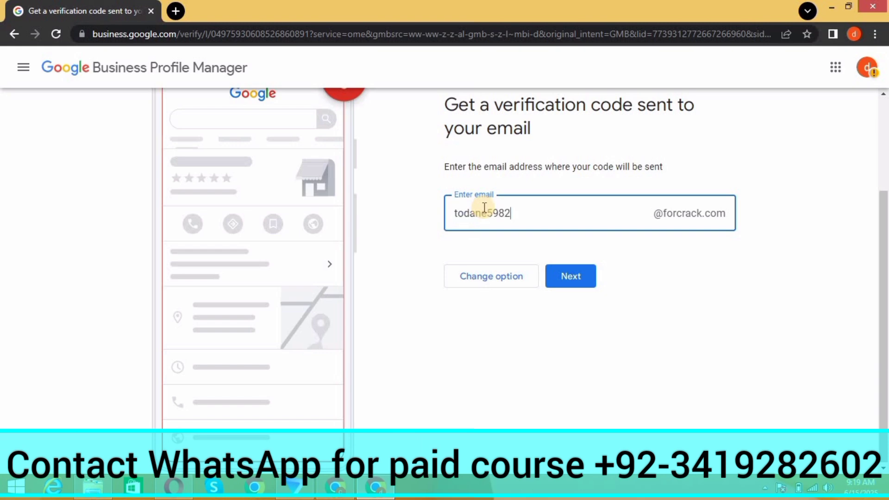
pyautogui.click(561, 277)
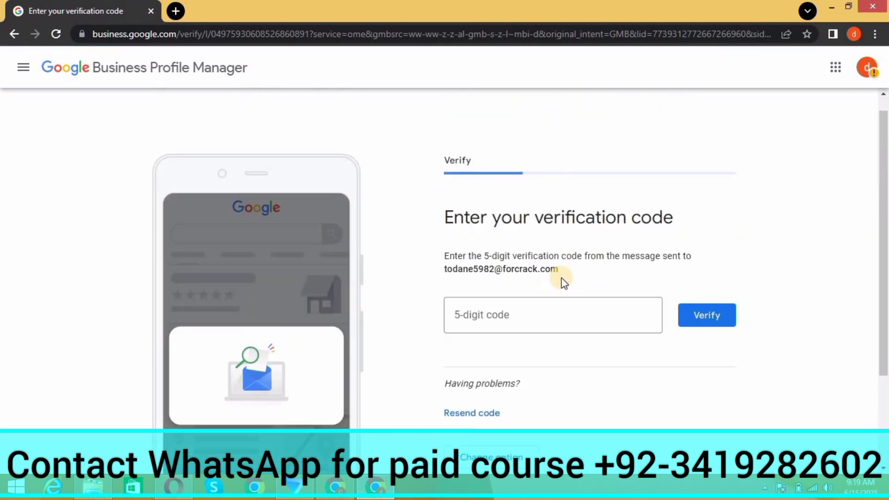
# - Open the Business Profile in a new tab and review the listing's details
pyautogui.click(526, 329)
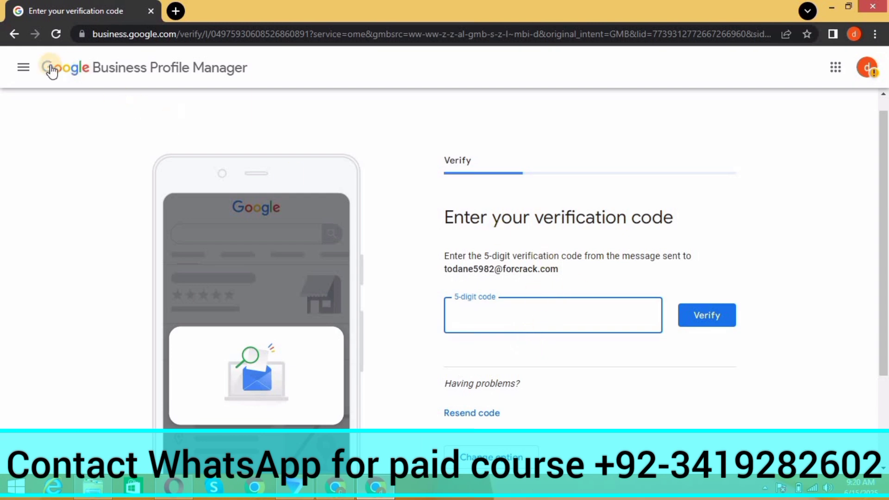
pyautogui.click(24, 70)
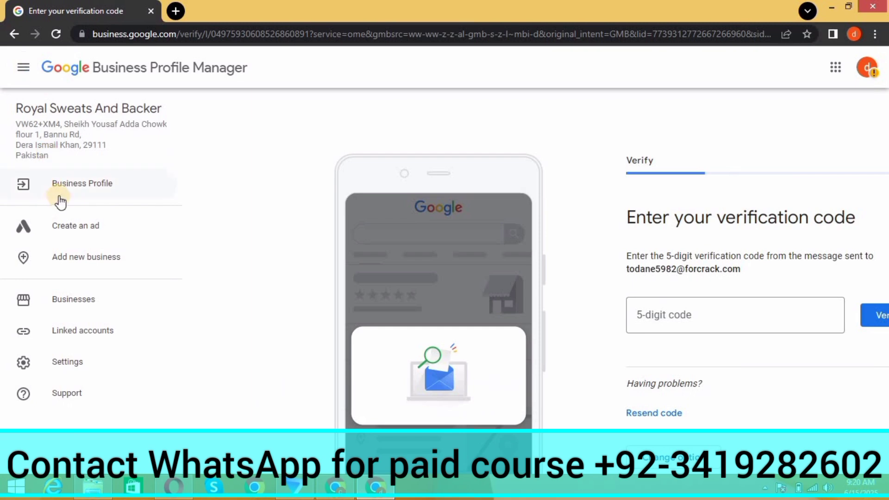
pyautogui.rightClick(83, 186)
pyautogui.click(109, 196)
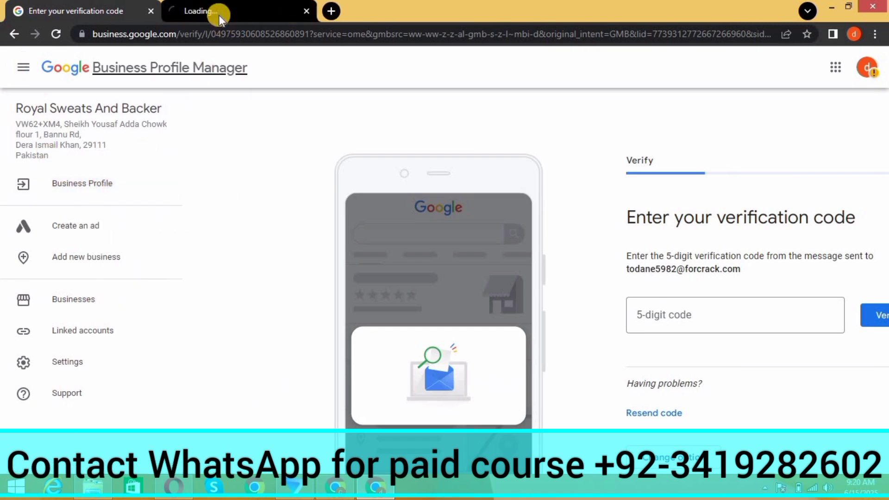
pyautogui.click(219, 15)
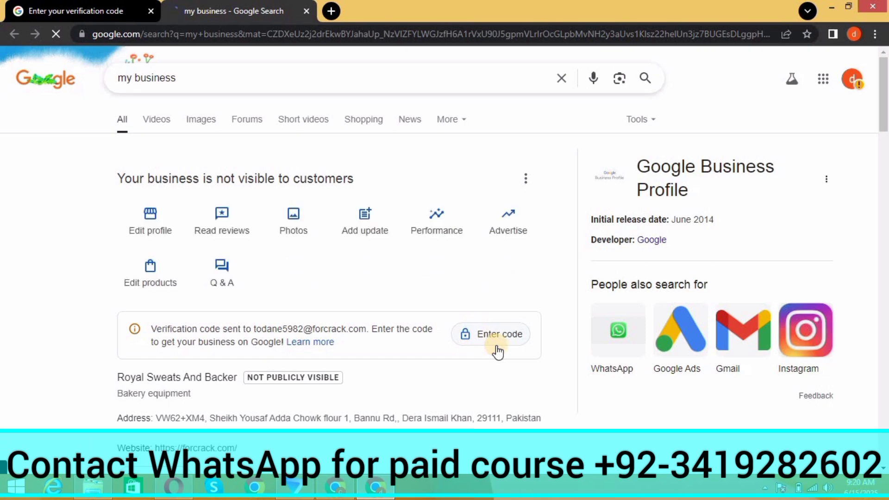
pyautogui.scroll(-2, 223, 406)
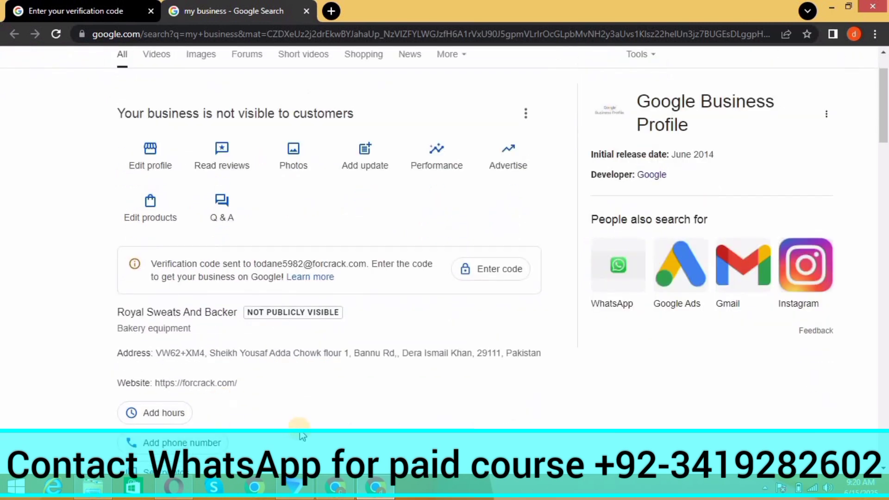
# - Switch to Temp Mail, open the Google Business Profile message and copy the verification code
pyautogui.click(335, 487)
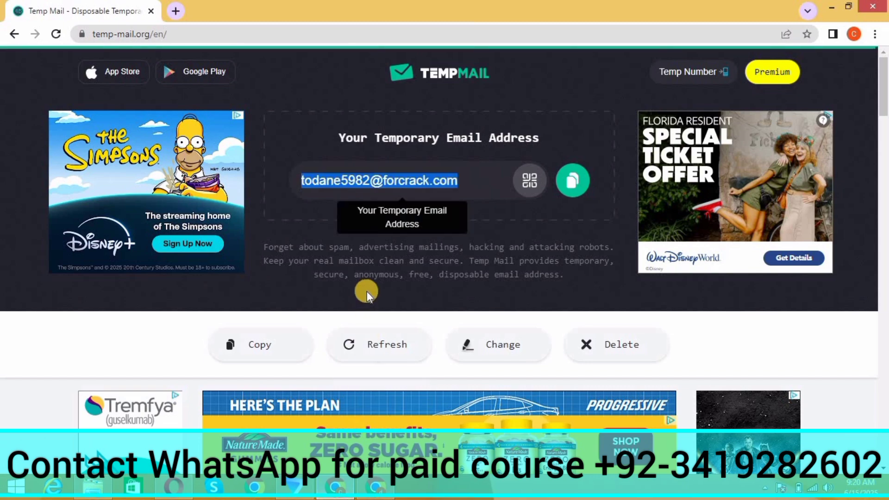
pyautogui.scroll(-5, 369, 294)
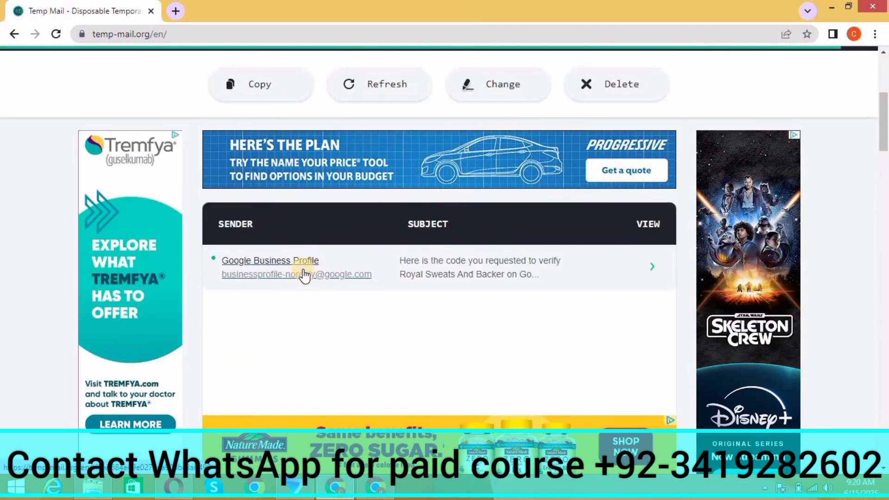
pyautogui.click(427, 278)
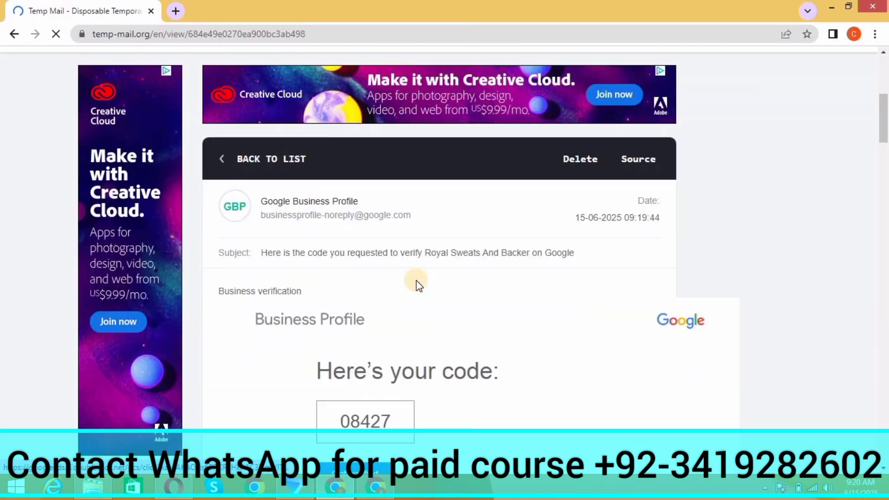
pyautogui.scroll(-1, 419, 284)
pyautogui.doubleClick(370, 359)
pyautogui.hotkey('ctrl', 'c')
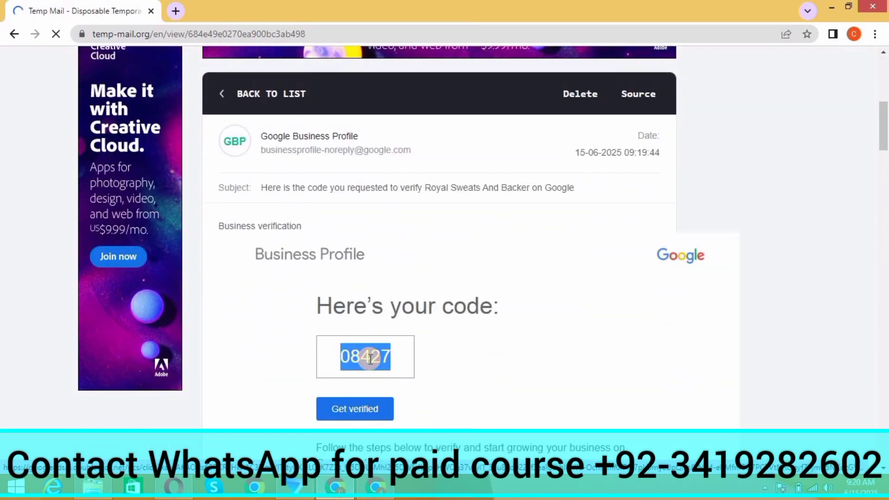
# - Return to the business listing, delete the website link from its business information, save and close the editor
pyautogui.click(376, 487)
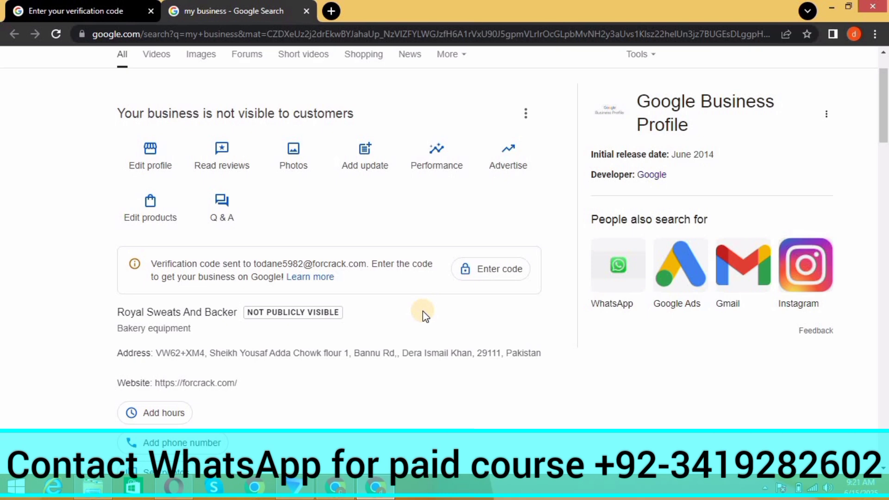
pyautogui.scroll(-1, 407, 323)
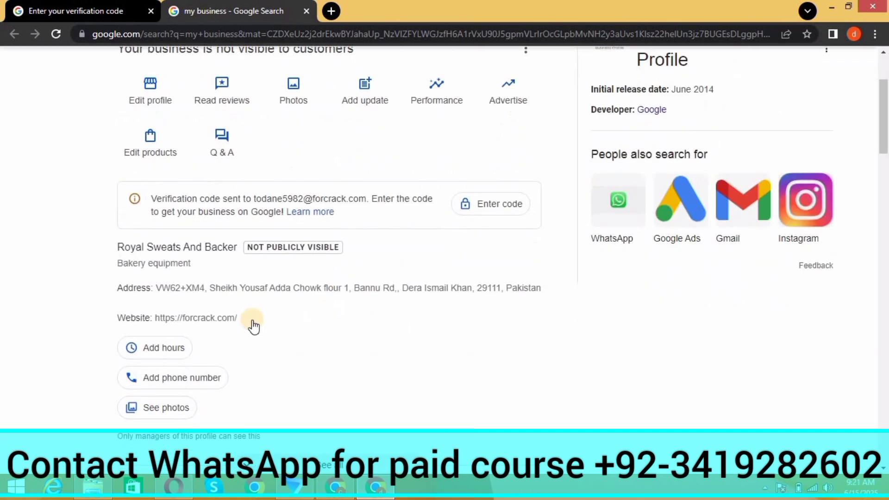
pyautogui.click(221, 320)
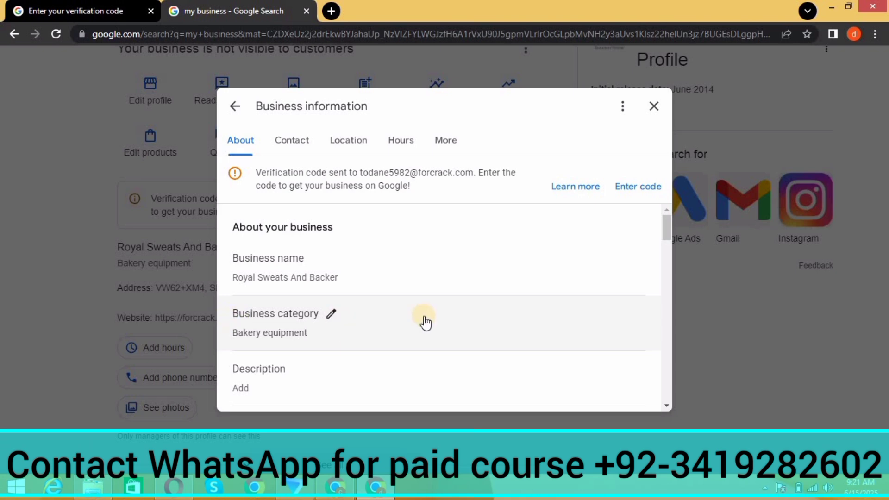
pyautogui.click(348, 363)
pyautogui.hotkey('ctrl', 'a')
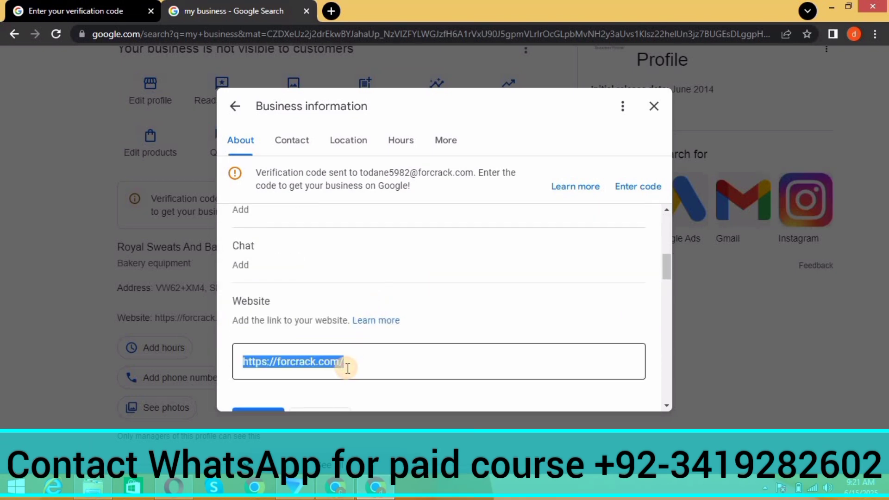
pyautogui.press('BackSpace')
pyautogui.scroll(-3, 348, 370)
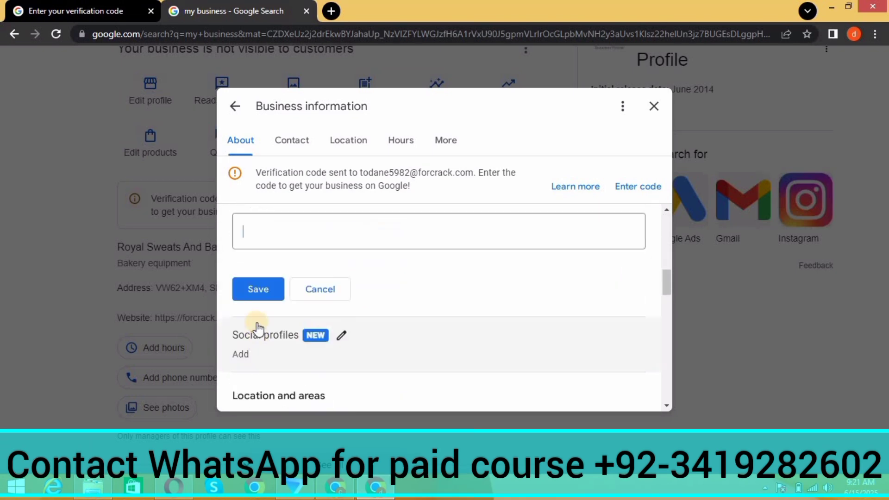
pyautogui.click(258, 296)
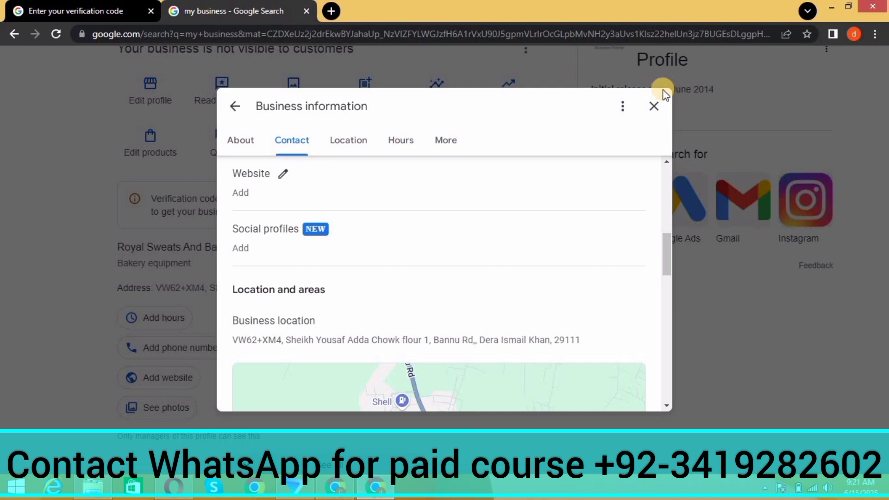
pyautogui.click(643, 109)
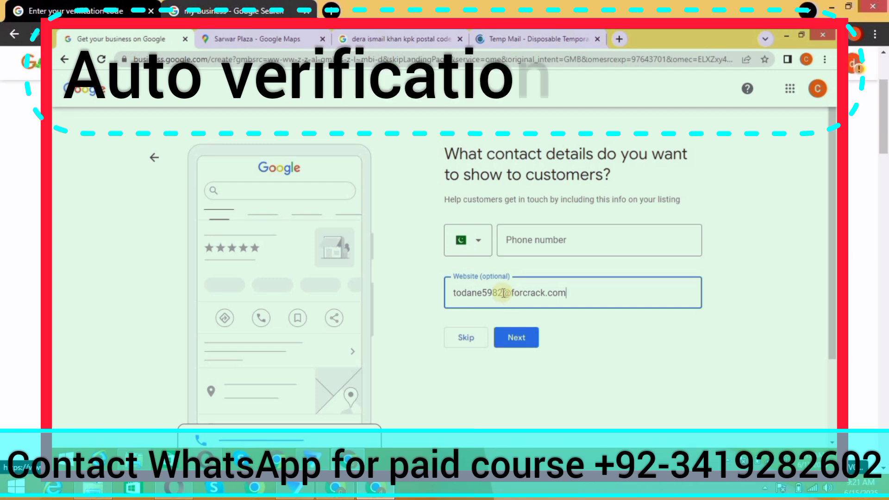
pyautogui.moveTo(479, 293); pyautogui.dragTo(451, 290)
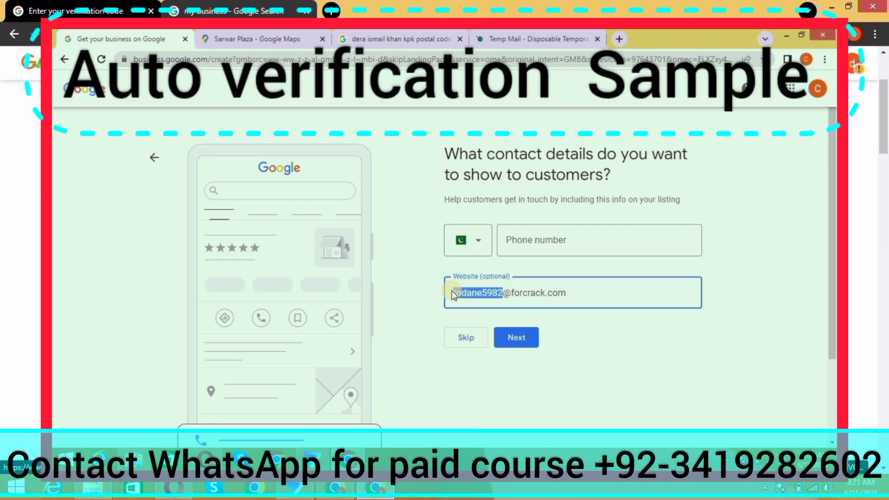
pyautogui.press('BackSpace')
pyautogui.press('Delete')
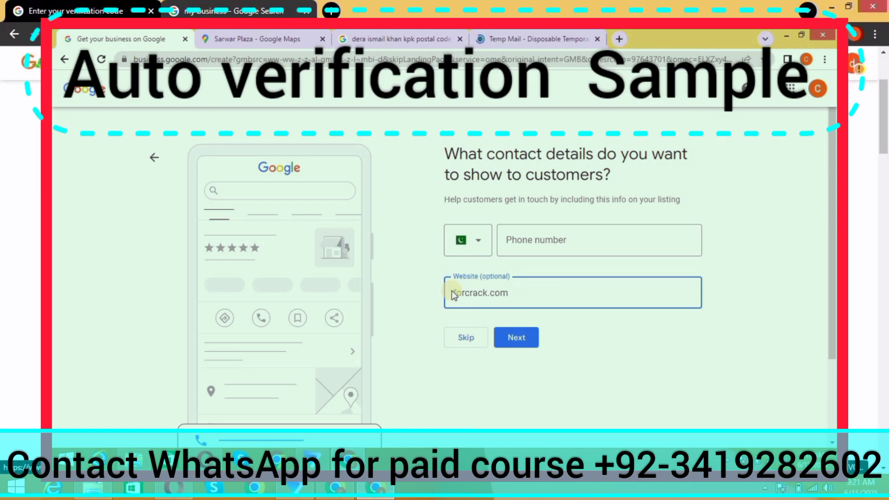
pyautogui.click(522, 336)
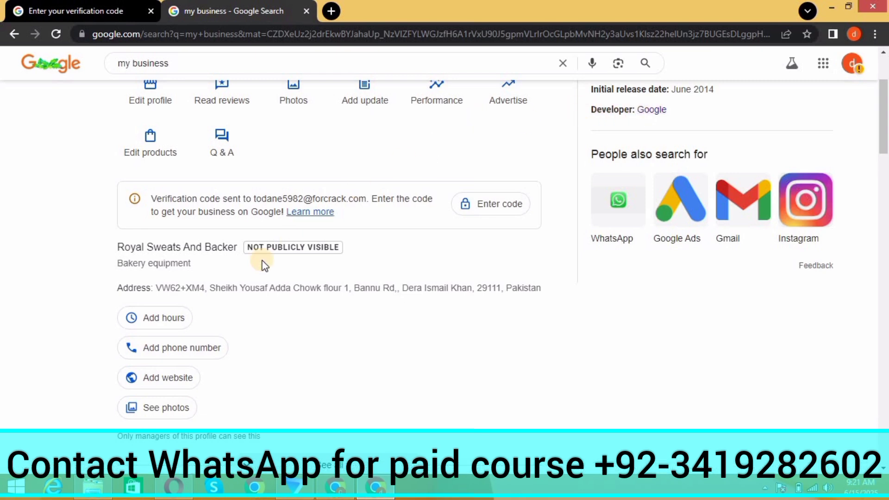
# - Return to the pending verification page, paste the 5-digit verification code and submit it
pyautogui.moveTo(254, 288)
pyautogui.click(99, 10)
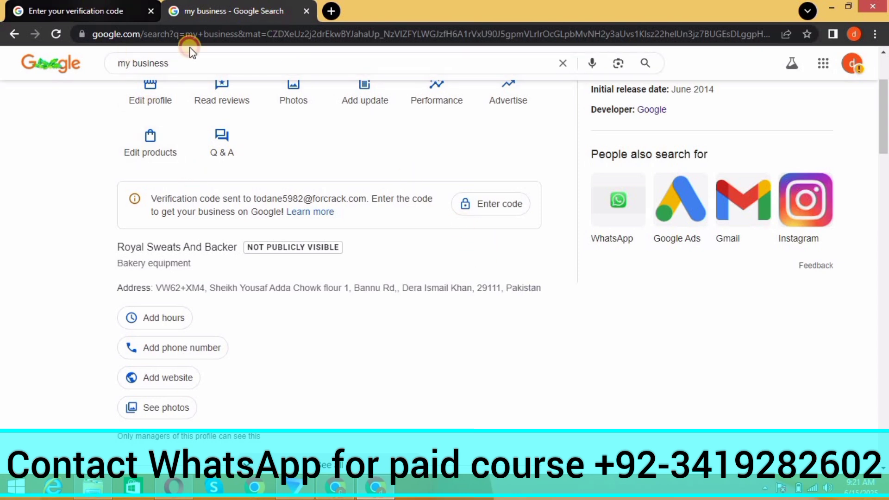
pyautogui.click(754, 315)
pyautogui.hotkey('ctrl', 'v')
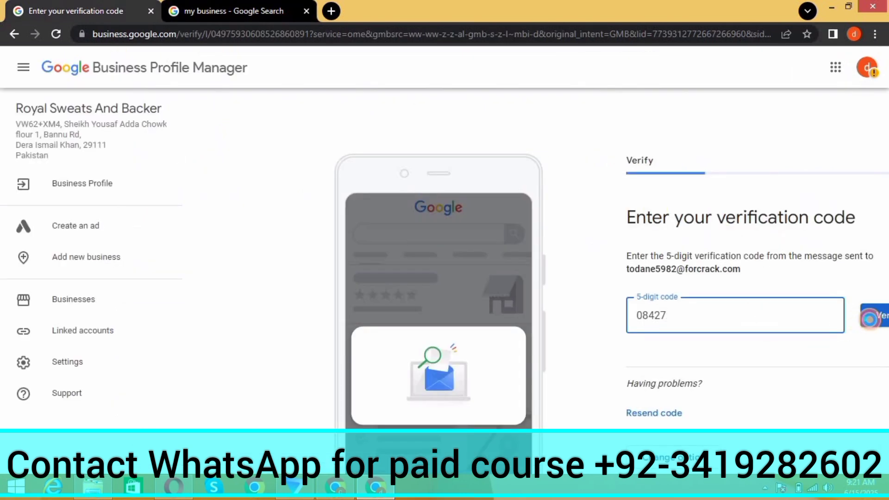
pyautogui.click(870, 318)
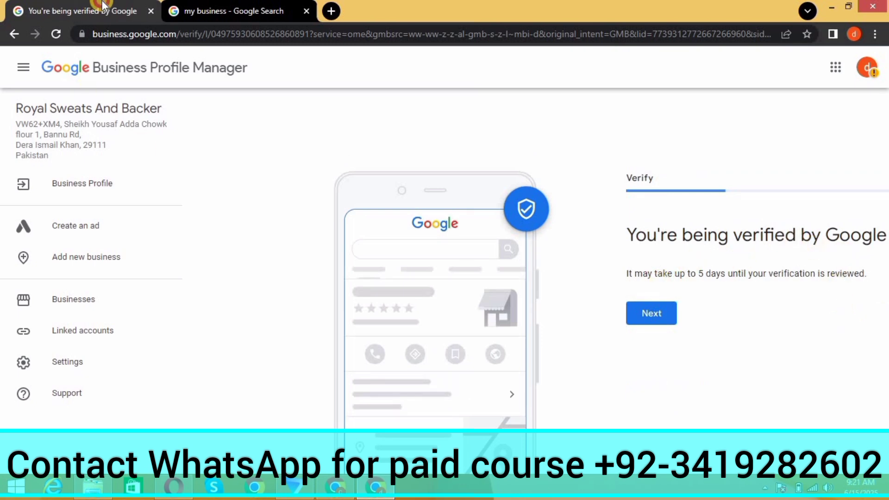
# - Reload the business listing page and review its verification status
pyautogui.click(212, 10)
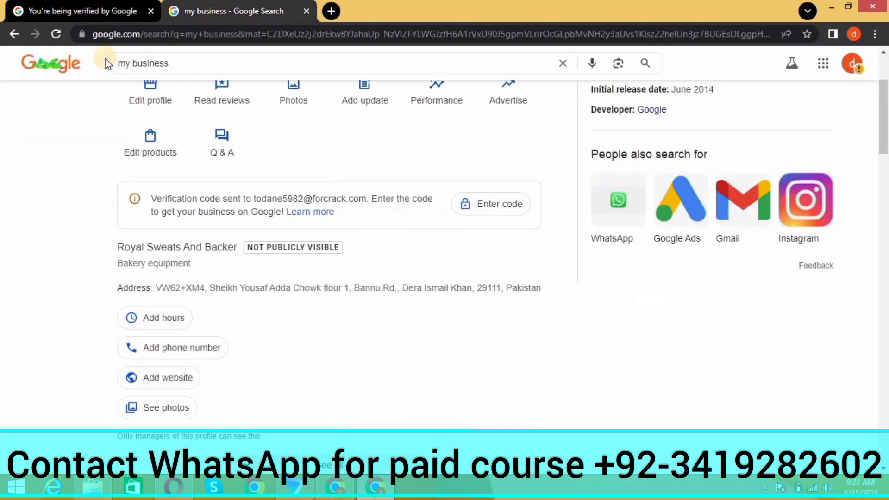
pyautogui.click(49, 33)
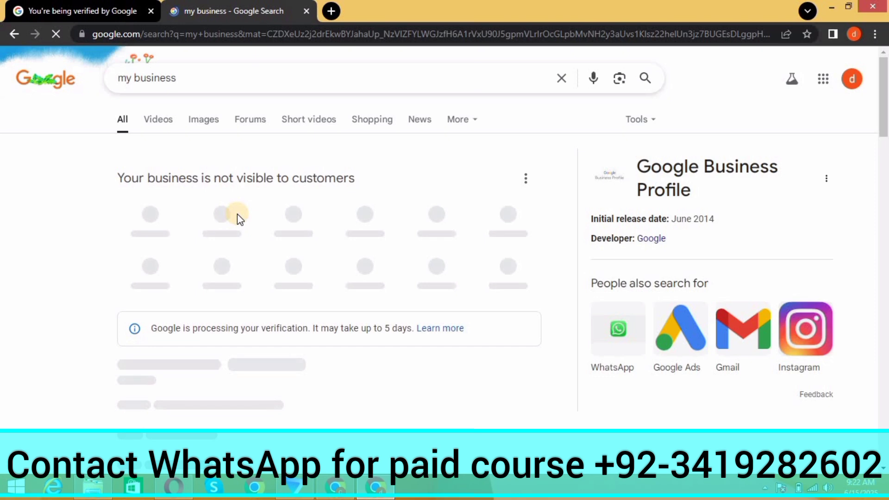
pyautogui.scroll(-1, 145, 410)
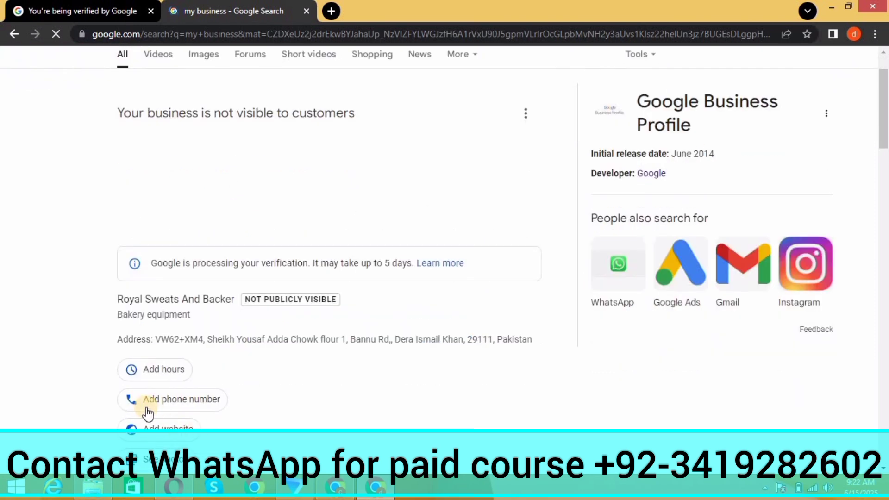